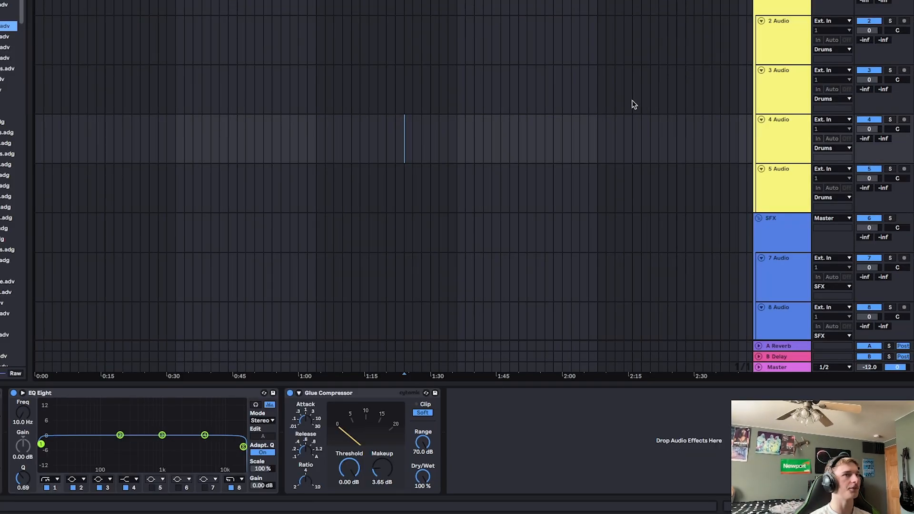
# Set the project tempo to 174 BPM.
pyautogui.click(453, 53)
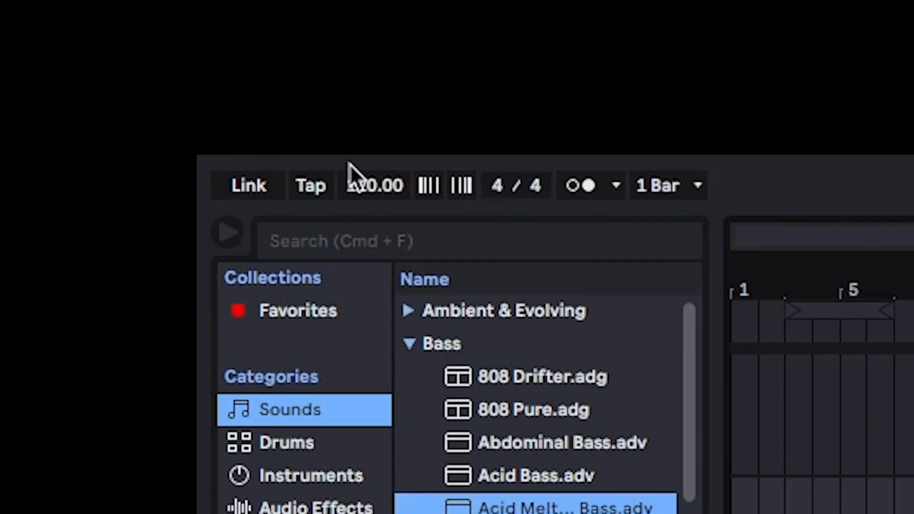
pyautogui.moveTo(373, 186); pyautogui.dragTo(372, 300)
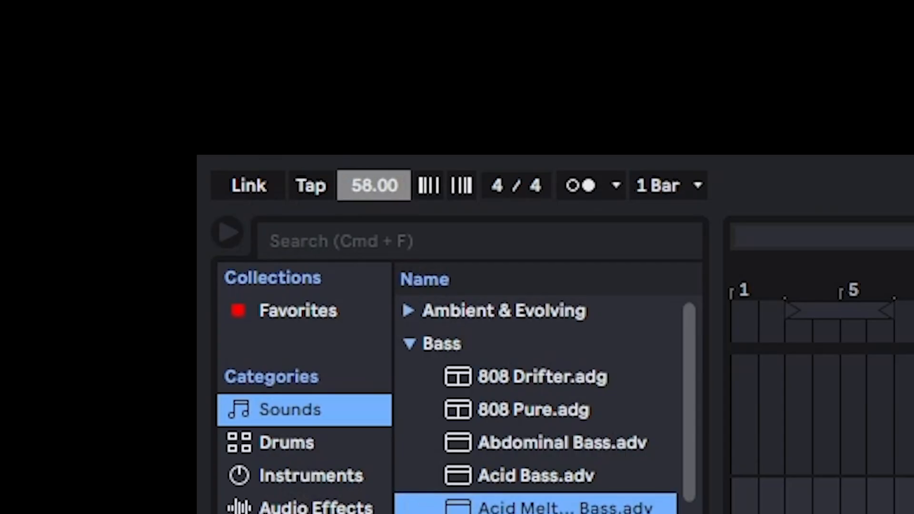
pyautogui.moveTo(373, 186)
pyautogui.mouseDown()
pyautogui.moveTo(373, 158)
pyautogui.moveTo(375, 192)
pyautogui.mouseUp()
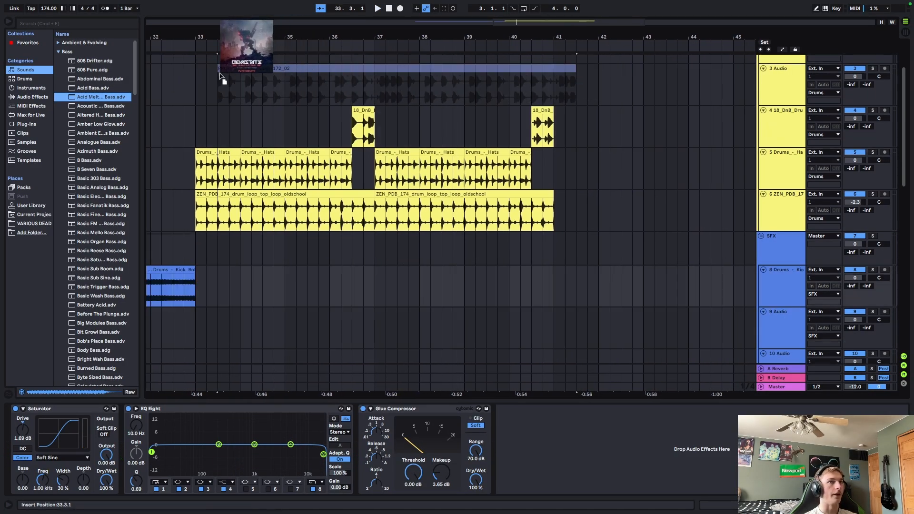
# Add the PMDS_full_drum_loop_172_02 loop to the drum tracks at bar 33.
pyautogui.moveTo(222, 77); pyautogui.dragTo(221, 76)
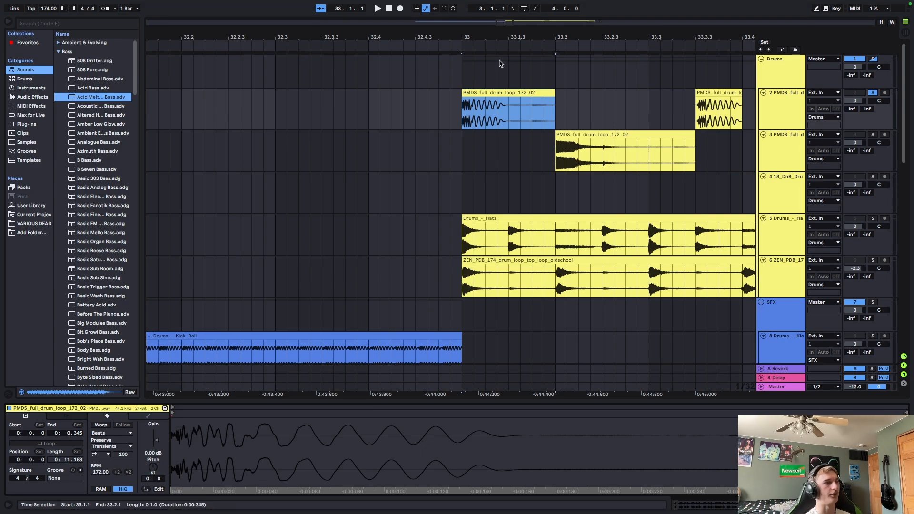
pyautogui.moveTo(501, 21); pyautogui.dragTo(501, 29)
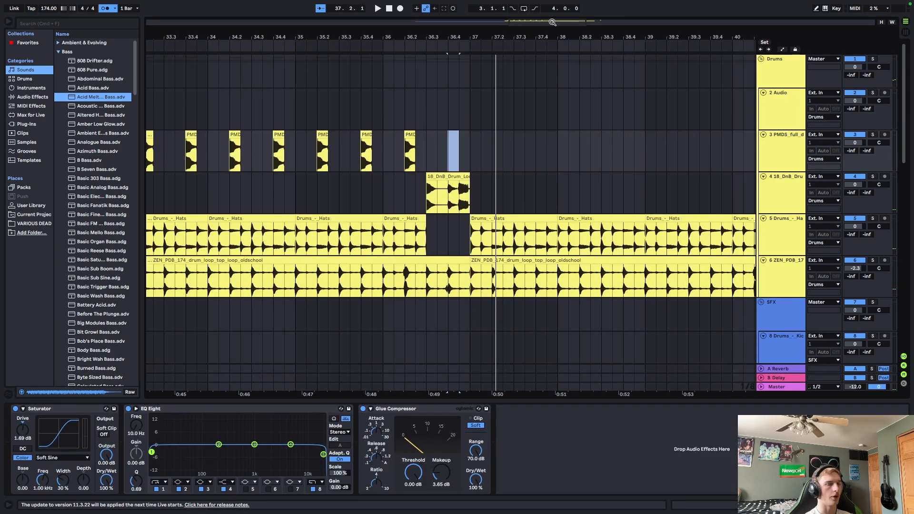
pyautogui.moveTo(553, 22); pyautogui.dragTo(552, 19)
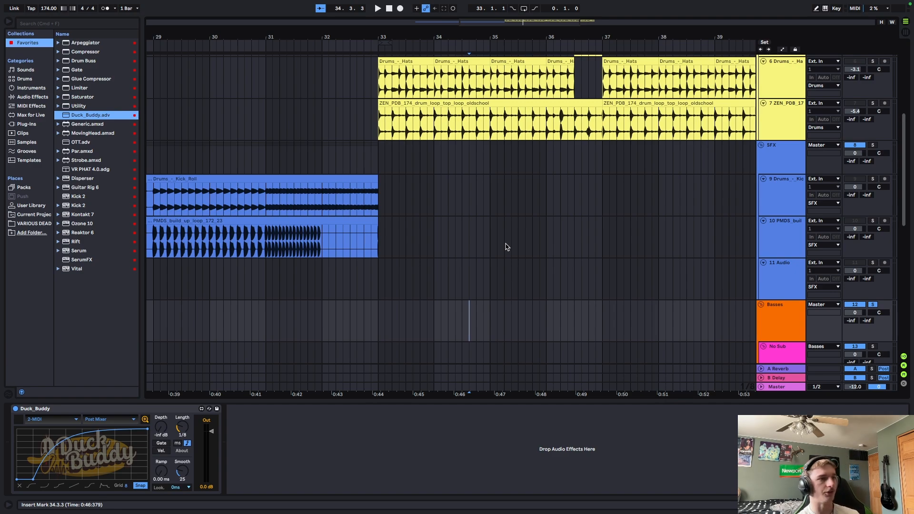
# Examine the track structure and effect chains of the Basses and No Sub groups, including the Duck_Buddy sidechain device.
pyautogui.scroll(-3, 555, 202)
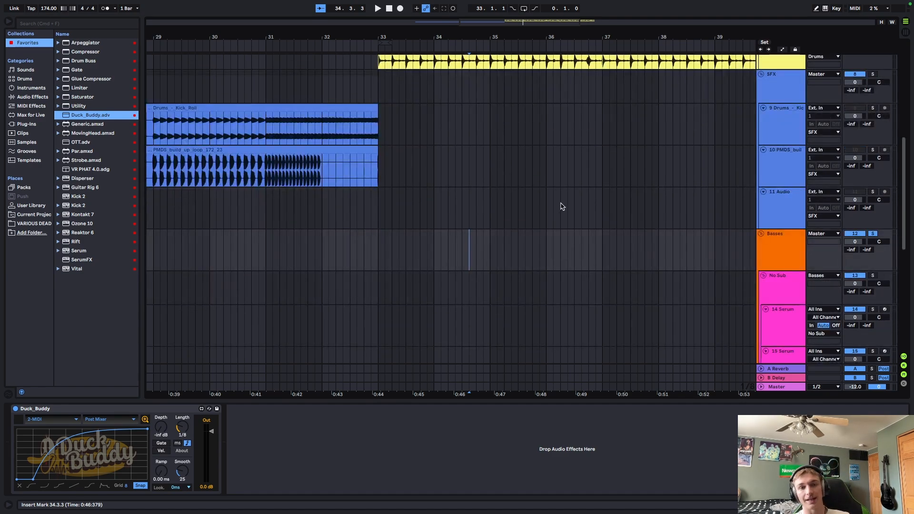
pyautogui.click(101, 409)
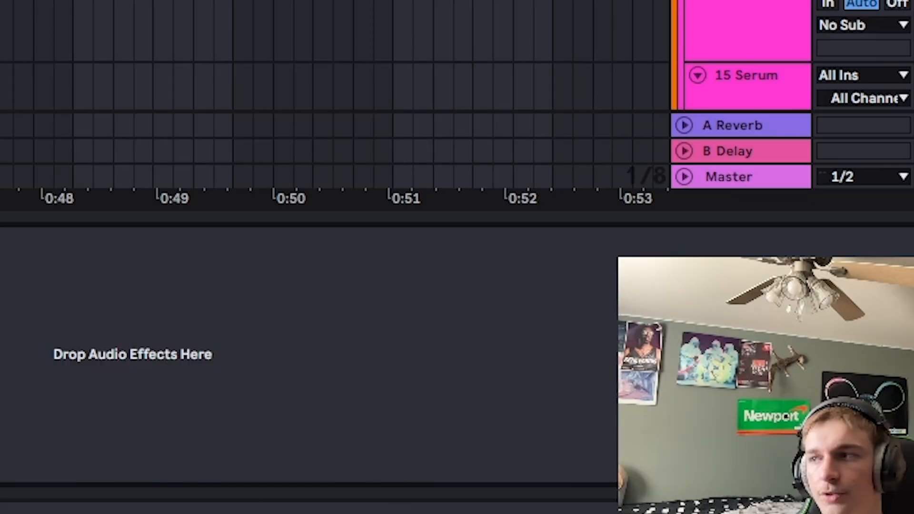
pyautogui.scroll(-5, 741, 55)
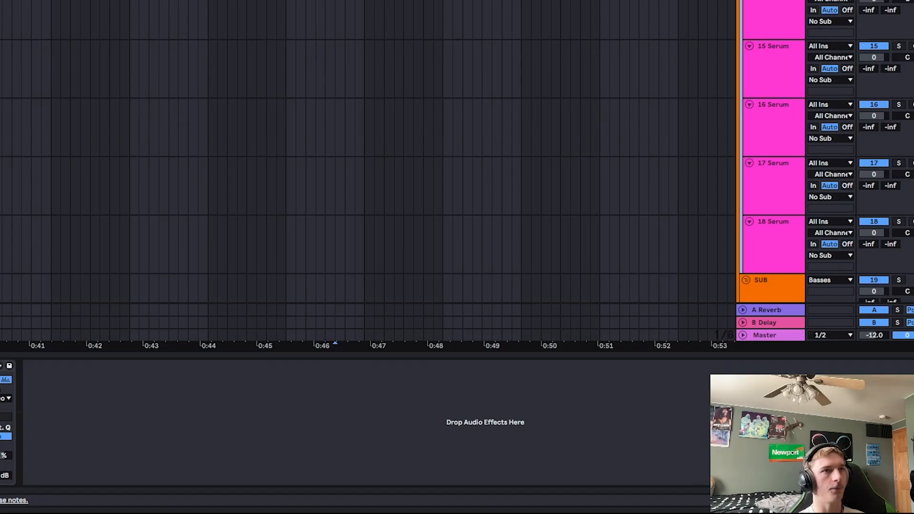
pyautogui.click(773, 14)
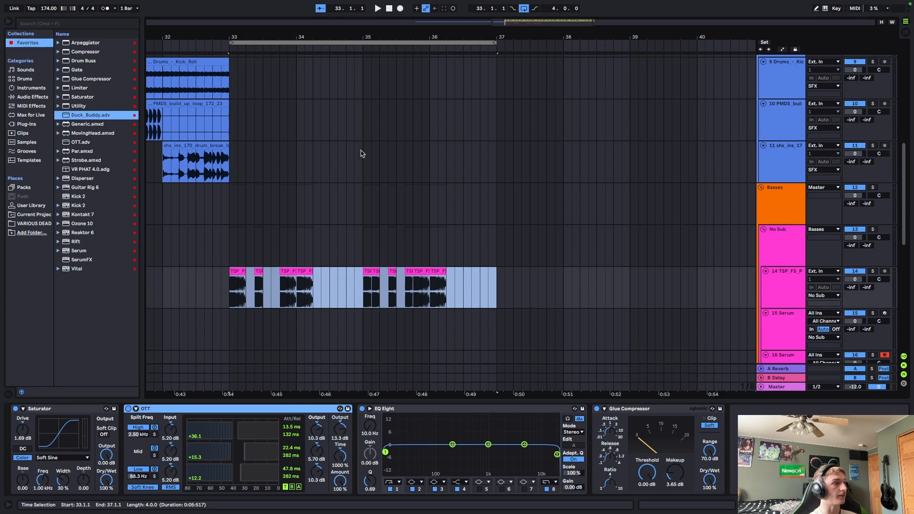
pyautogui.click(772, 233)
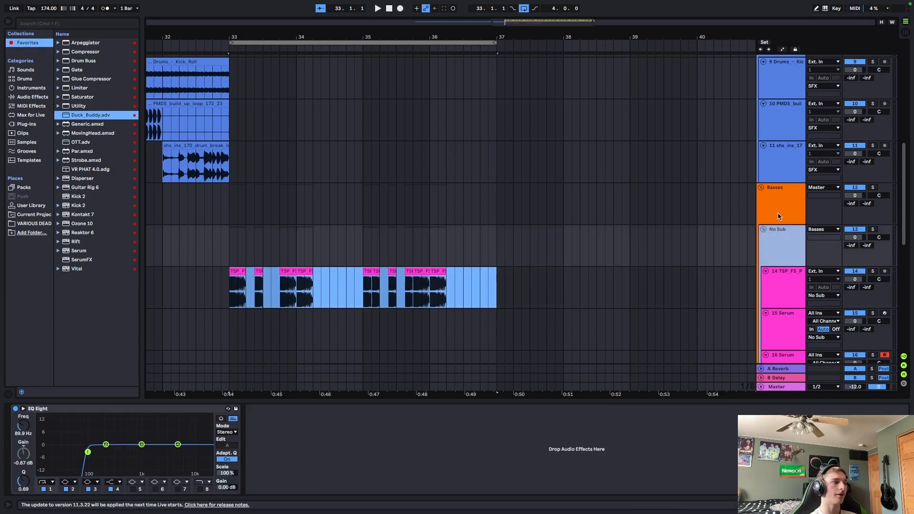
pyautogui.click(779, 217)
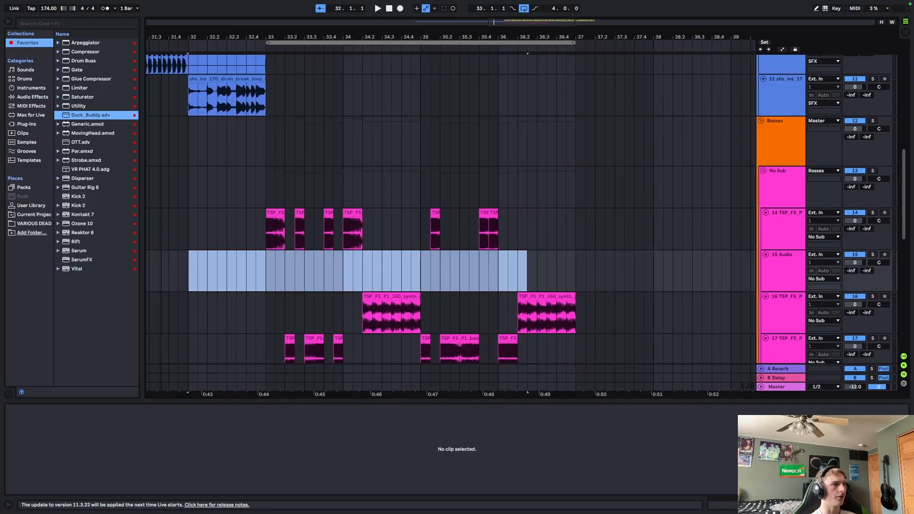
# Move the short bass clip at bar 36 from track 17 up to track 15 and play the arrangement.
pyautogui.scroll(1, 535, 291)
pyautogui.moveTo(516, 337); pyautogui.dragTo(516, 259)
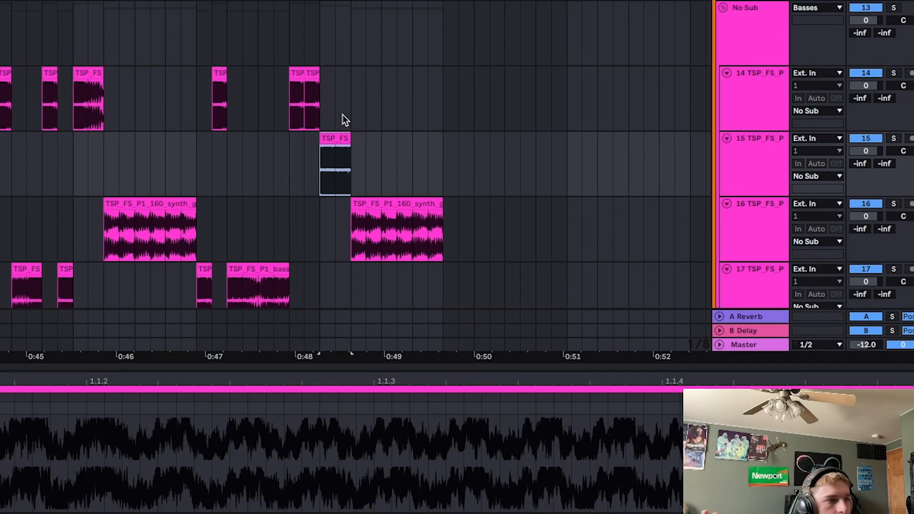
pyautogui.scroll(-2, 375, 78)
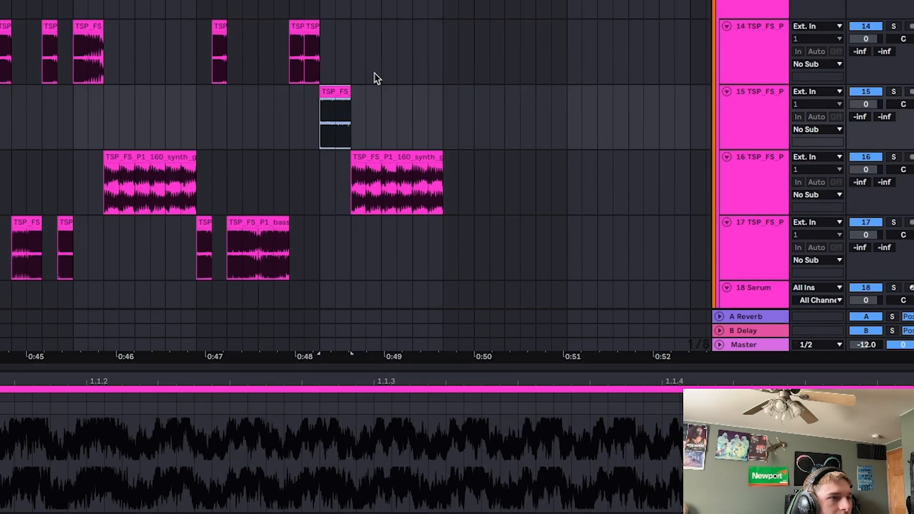
pyautogui.scroll(-2, 351, 353)
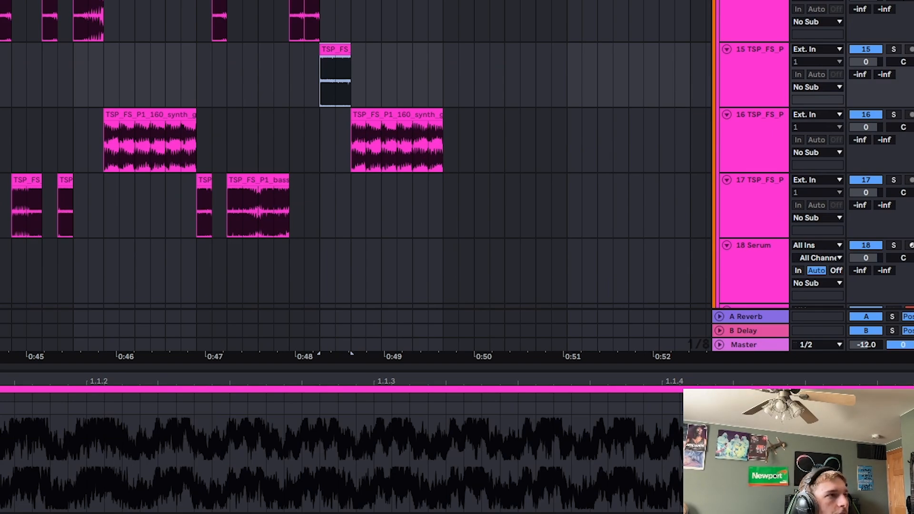
pyautogui.press('space')
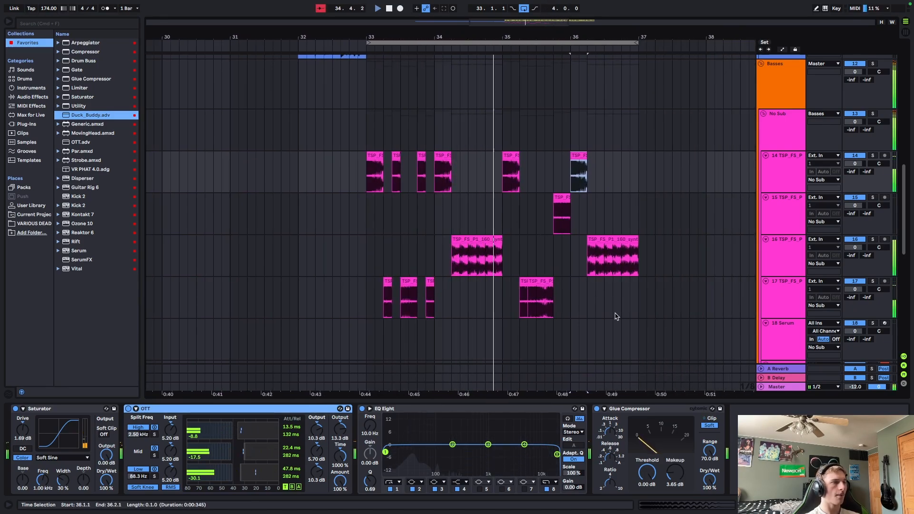
# Audition Rift presets on bass track 17, browsing the Growl Bass pack and loading MP - Darkside Morph.
pyautogui.moveTo(378, 298); pyautogui.dragTo(690, 298)
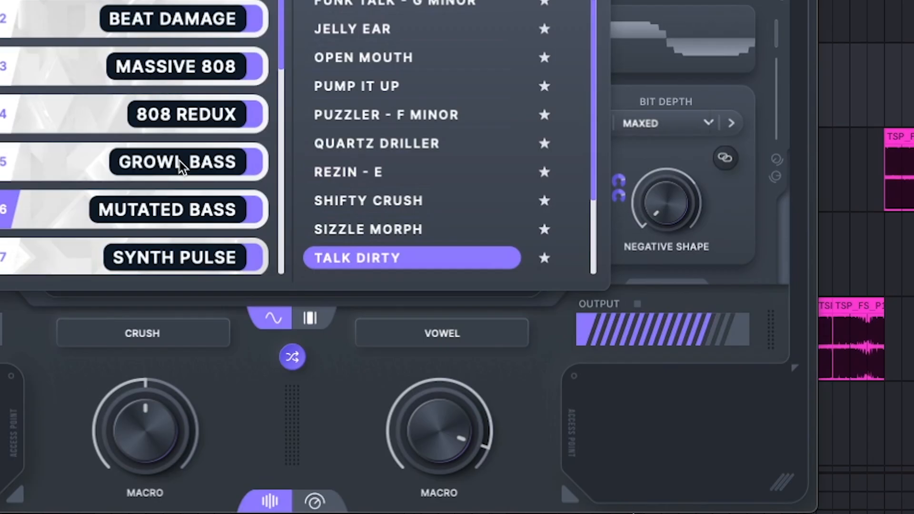
pyautogui.click(182, 165)
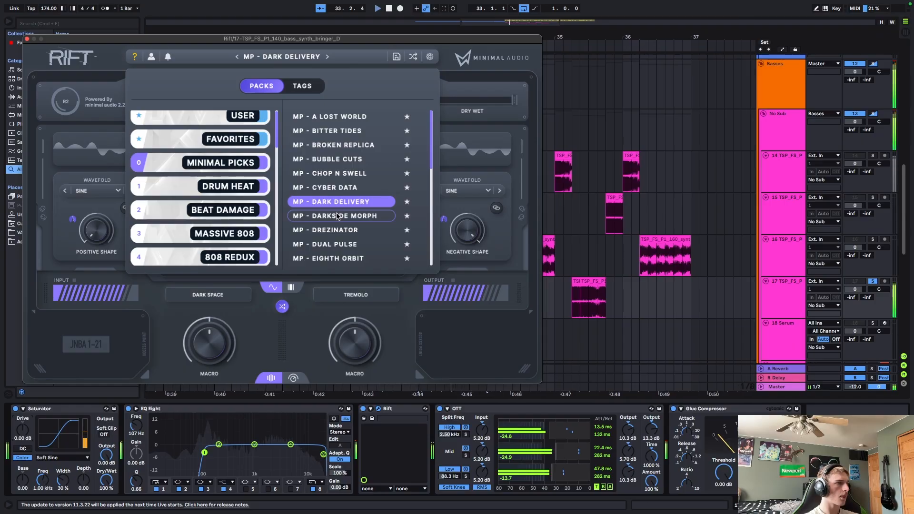
pyautogui.click(336, 216)
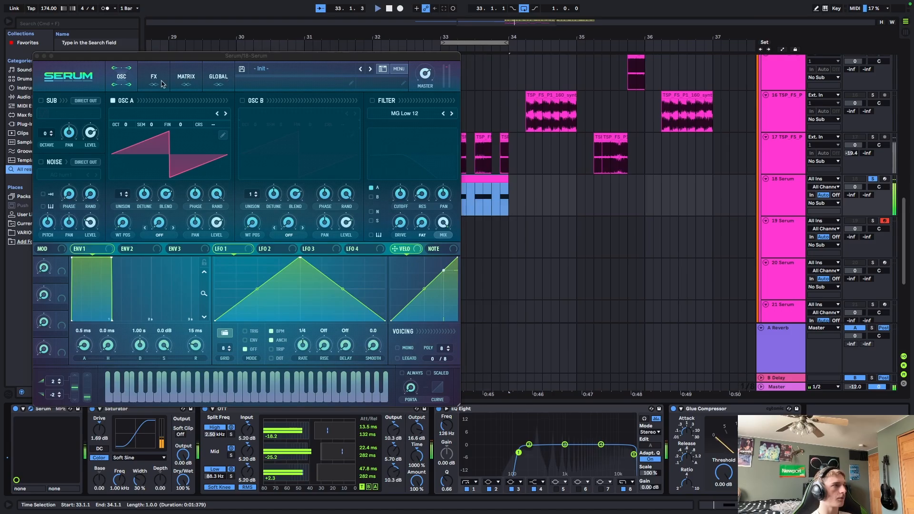
# In the Serum instance on track 18, lower oscillator A's octave, and set its unison to 13 voices with reduced detune.
pyautogui.moveTo(162, 55); pyautogui.dragTo(413, 68)
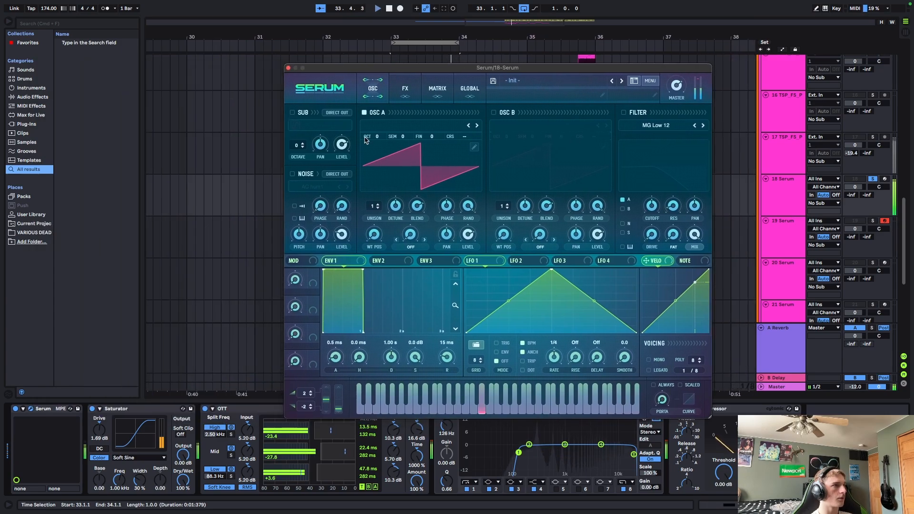
pyautogui.moveTo(376, 136); pyautogui.dragTo(381, 177)
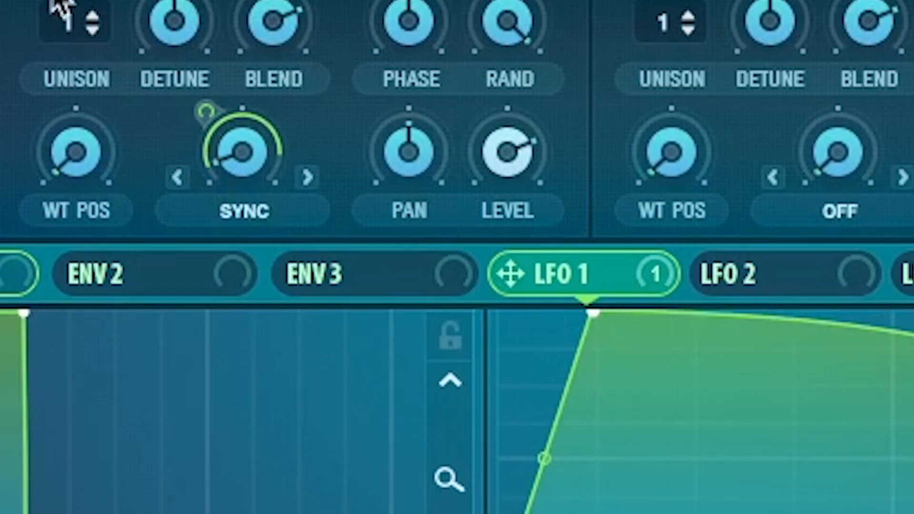
pyautogui.moveTo(376, 202); pyautogui.dragTo(376, 195)
pyautogui.moveTo(90, 9); pyautogui.dragTo(90, 46)
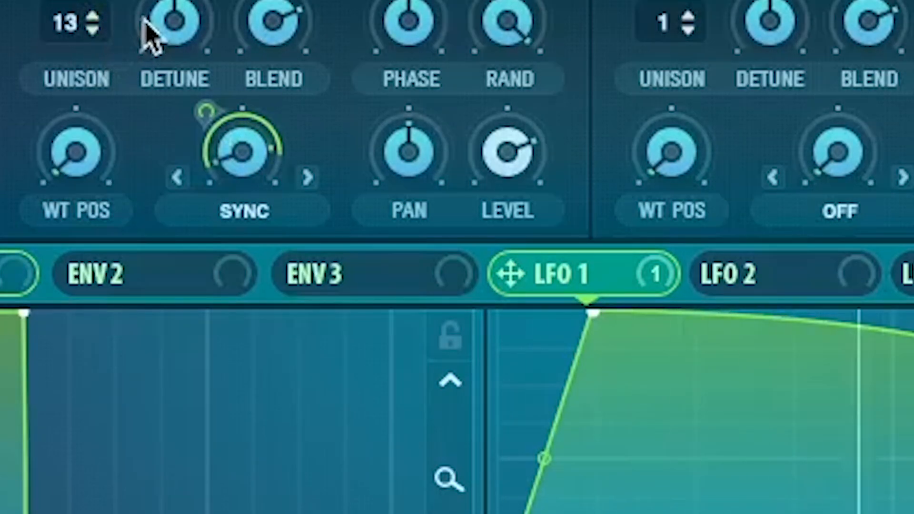
pyautogui.moveTo(143, 19); pyautogui.dragTo(143, 62)
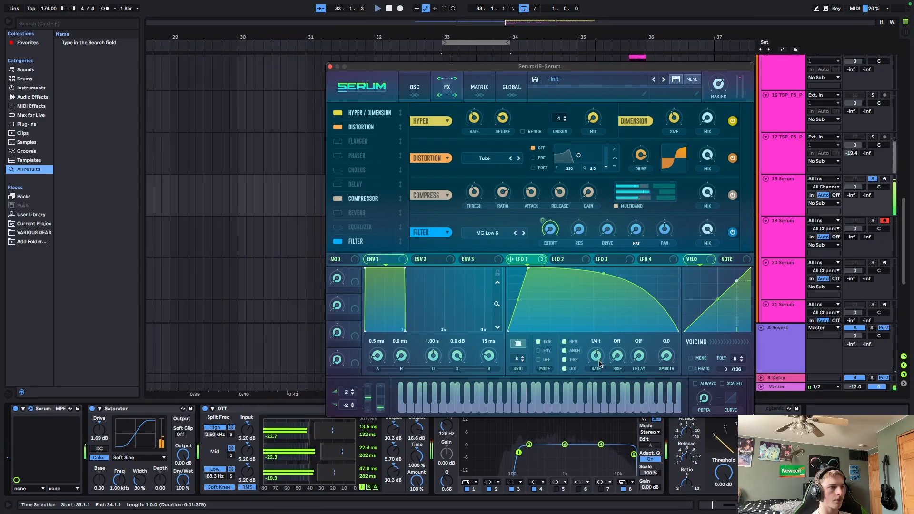
# Adjust the rate of LFO 1 in the Serum patch on track 18.
pyautogui.press('s')
pyautogui.moveTo(599, 360); pyautogui.dragTo(600, 355)
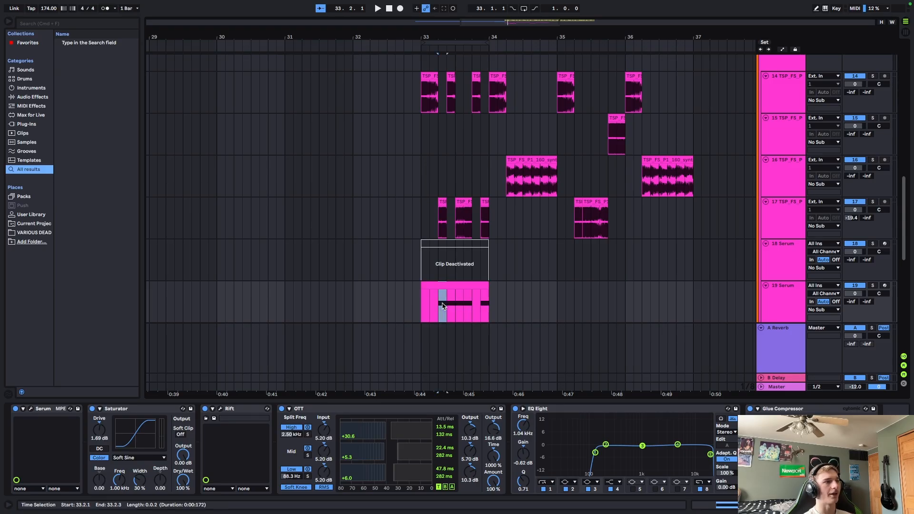
# Select the Serum clip section on track 19 from 33.2.1 to 34.1.1 and listen to it looped and soloed.
pyautogui.moveTo(438, 305); pyautogui.dragTo(493, 306)
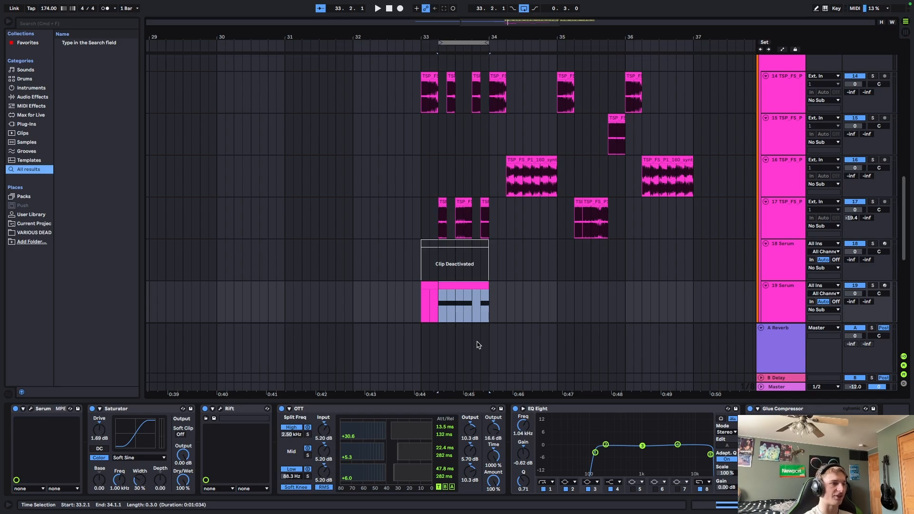
pyautogui.press('s')
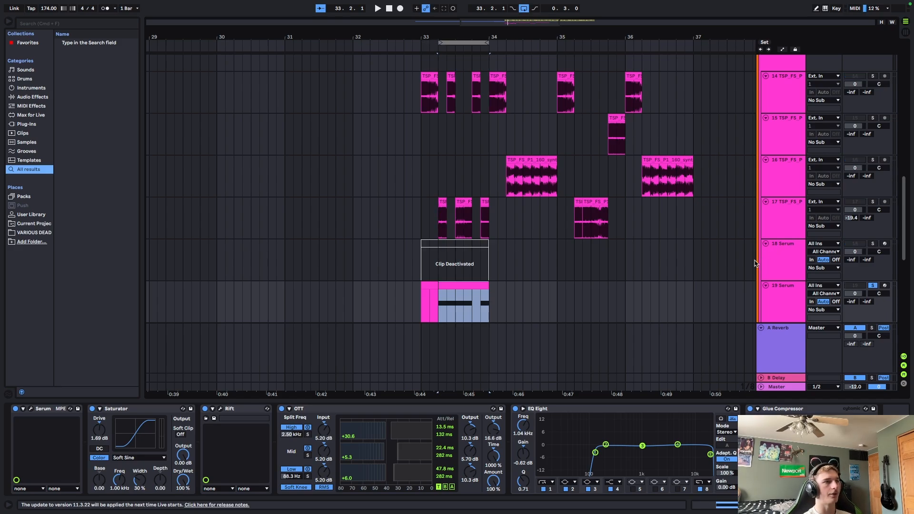
pyautogui.press('space')
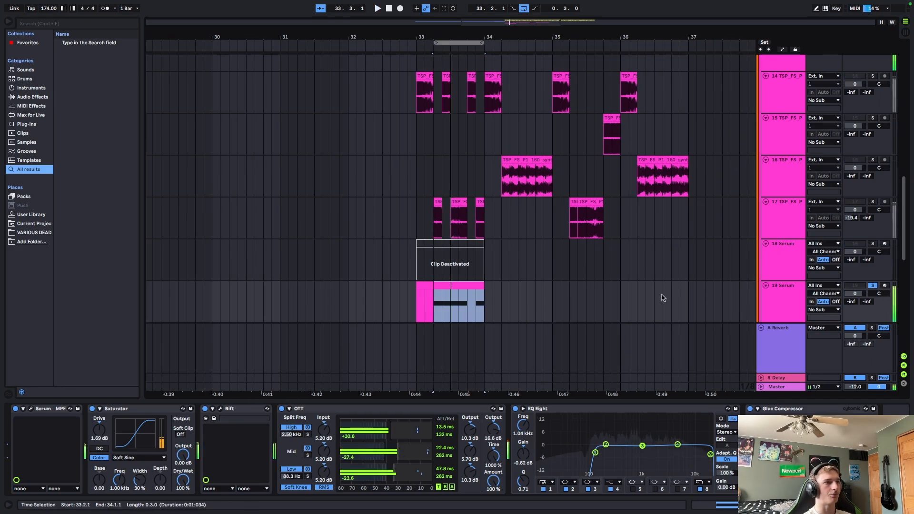
pyautogui.click(767, 296)
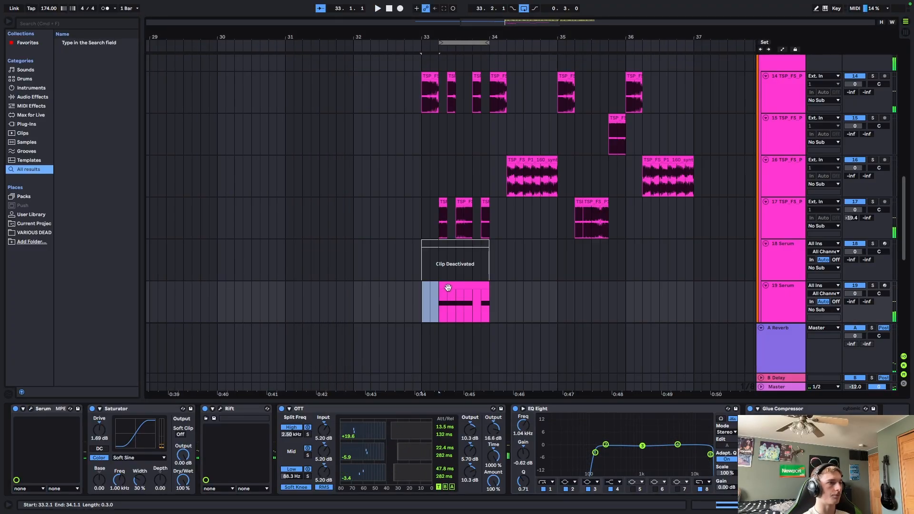
# Delete the Serum clip on track 19 from 33.1.3 onward, keeping only the short opening hit at bar 33.
pyautogui.moveTo(447, 286); pyautogui.dragTo(515, 305)
pyautogui.press('Delete')
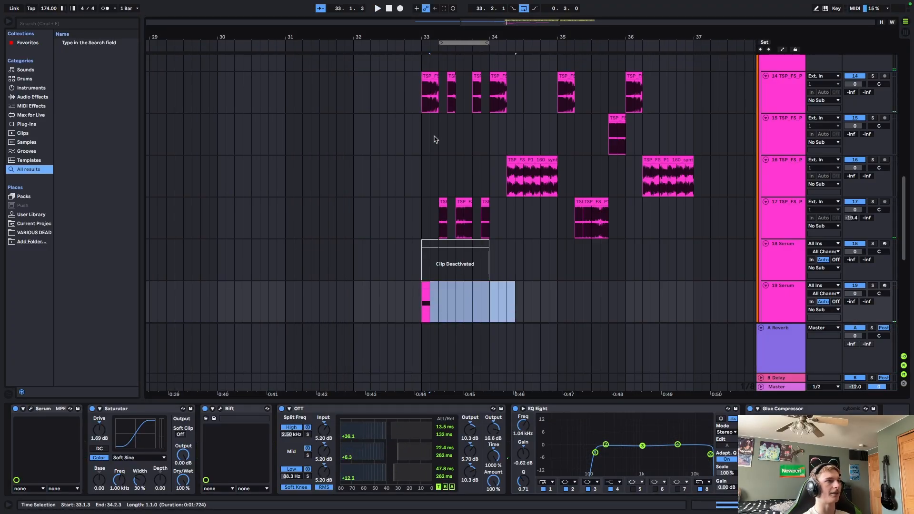
pyautogui.click(413, 53)
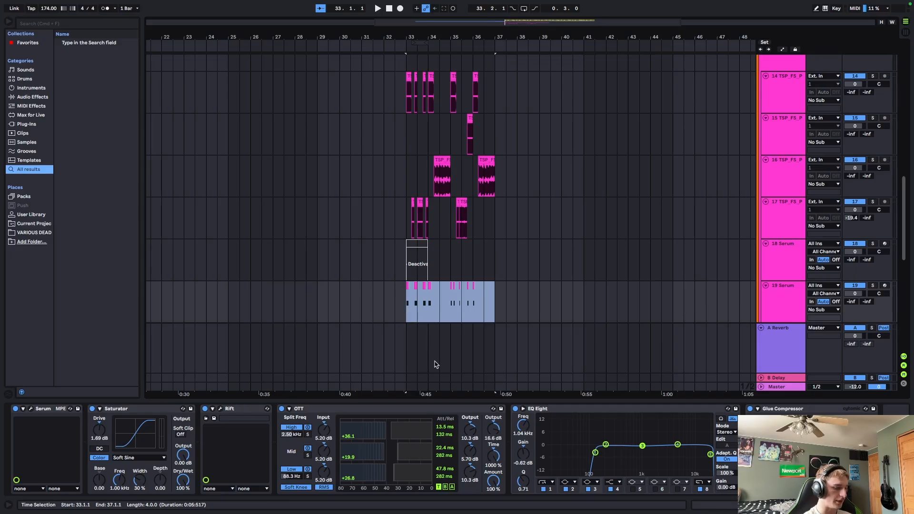
# Consolidate the chopped Serum pieces on track 19 from 33.1.1 to 37.1.1 into one clip and play it back.
pyautogui.press('super+j')
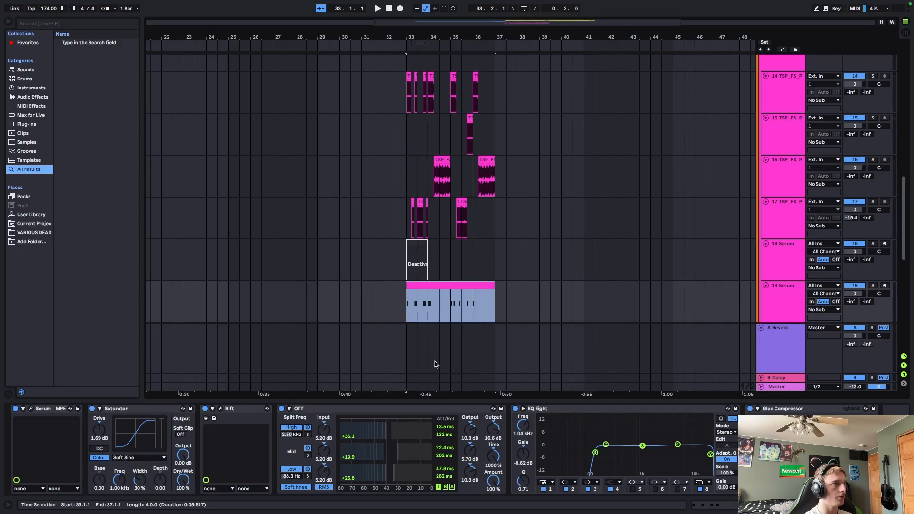
pyautogui.press('space')
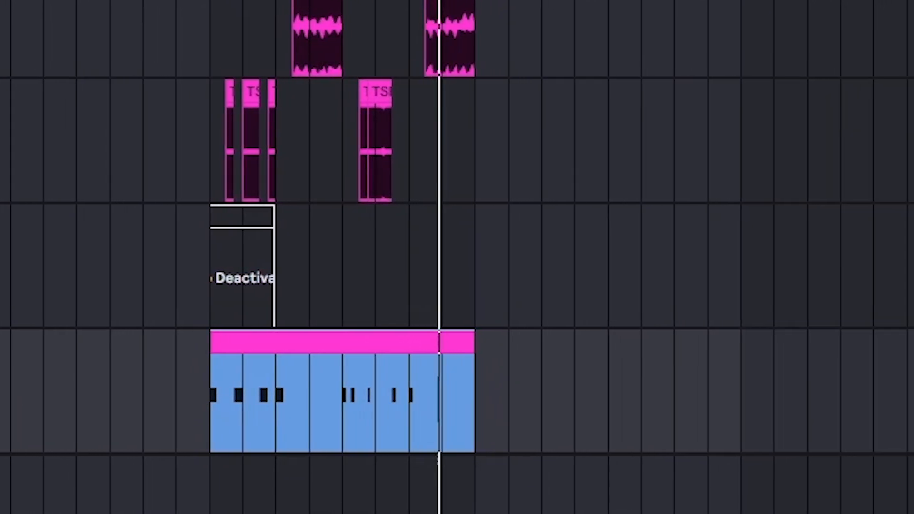
pyautogui.press('space')
# Add a new track next to bass track 14 in the No Sub group.
pyautogui.scroll(5, 706, 223)
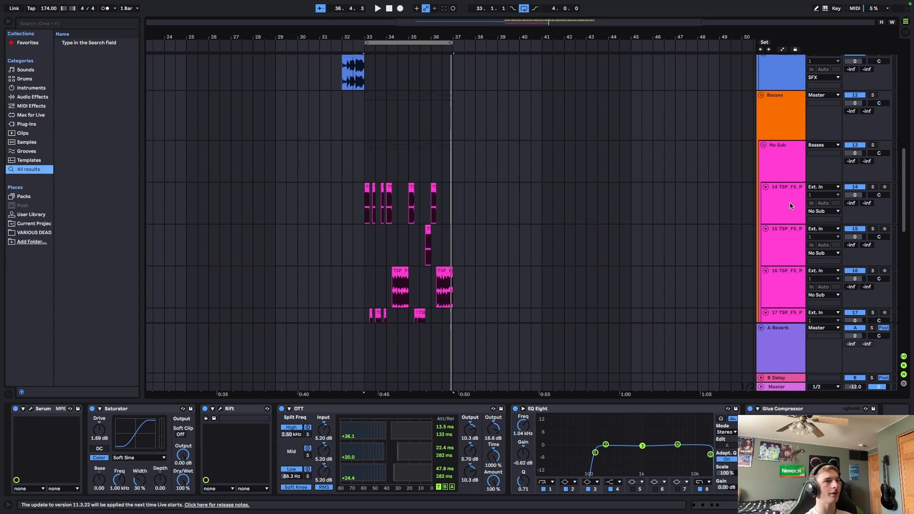
pyautogui.click(779, 197)
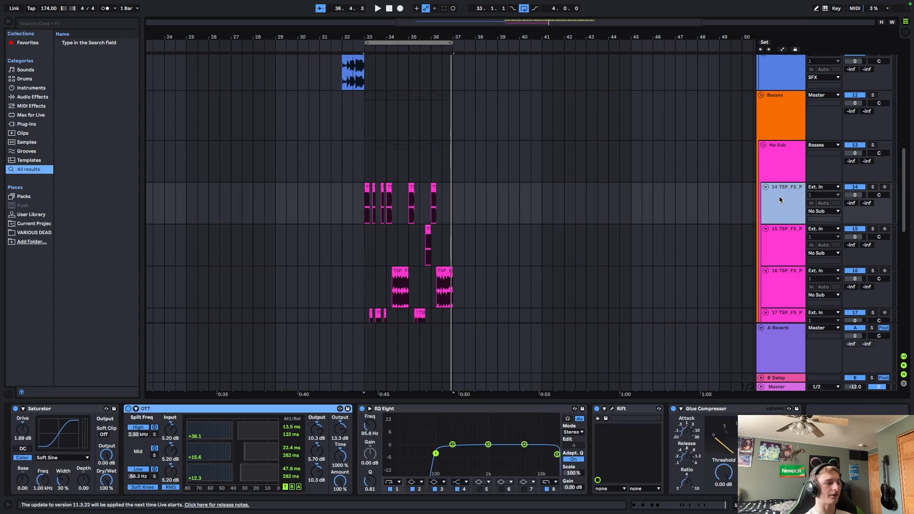
pyautogui.hotkey('ctrl', 't')
pyautogui.moveTo(781, 186); pyautogui.dragTo(782, 198)
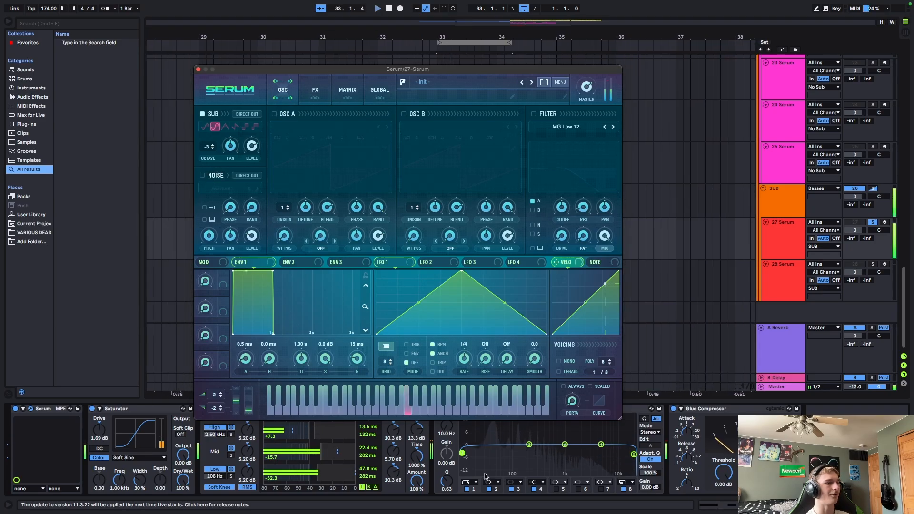
# Show the effects page of the sub Serum and end the looped, soloed playback of the sub tracks.
pyautogui.click(312, 92)
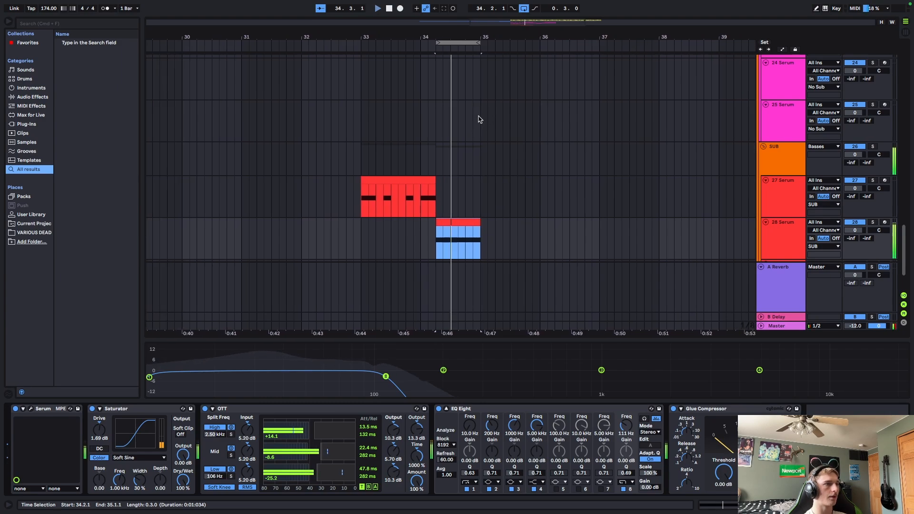
pyautogui.press('s')
pyautogui.click(524, 8)
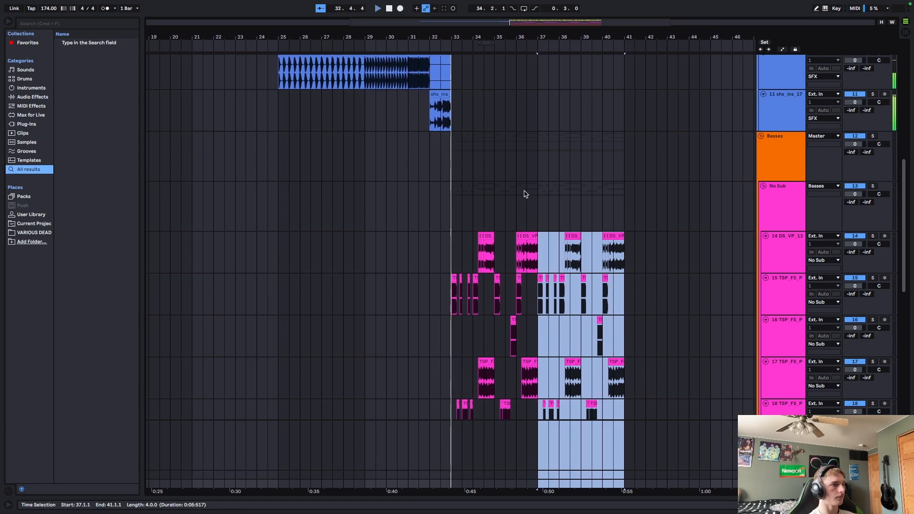
# Listen to the duplicated bass section from 37.1.1 to 41.1.1 across the No Sub tracks, and stop playback.
pyautogui.scroll(-1, 526, 197)
pyautogui.scroll(-3, 527, 197)
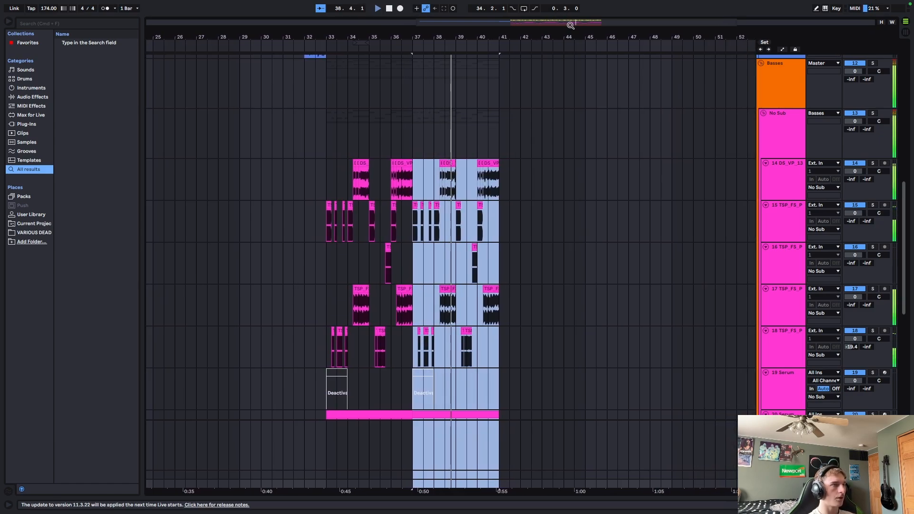
pyautogui.moveTo(448, 37); pyautogui.dragTo(465, 189)
pyautogui.press('space')
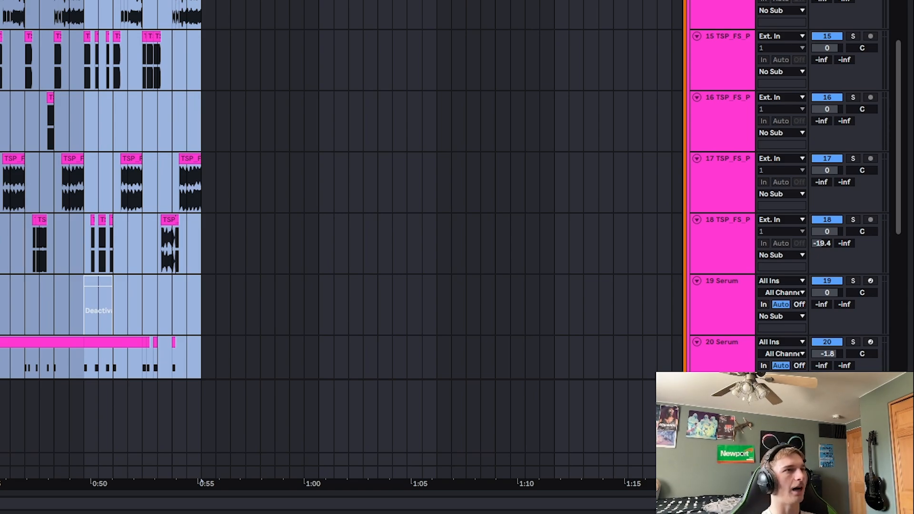
# Try extending the DS_VP_130 vocal clip on track 14 past 39.1.1.
pyautogui.moveTo(521, 24); pyautogui.dragTo(522, 116)
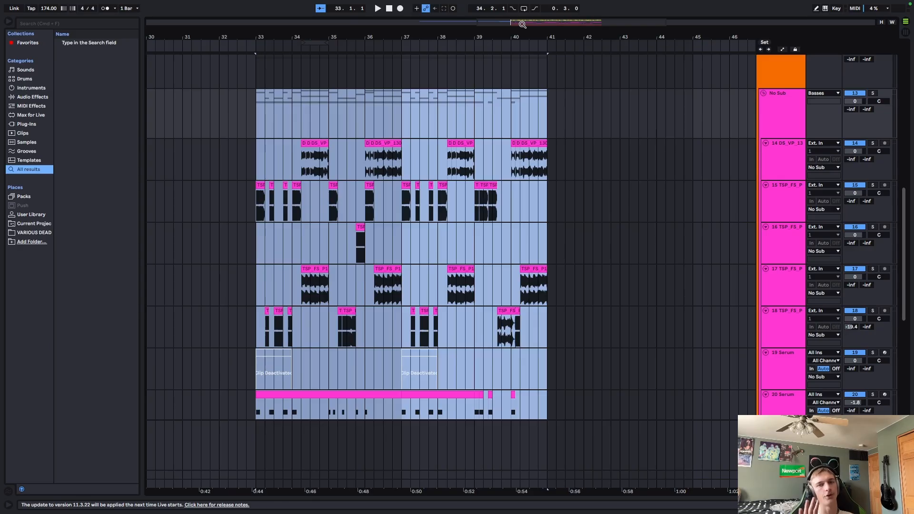
pyautogui.click(503, 97)
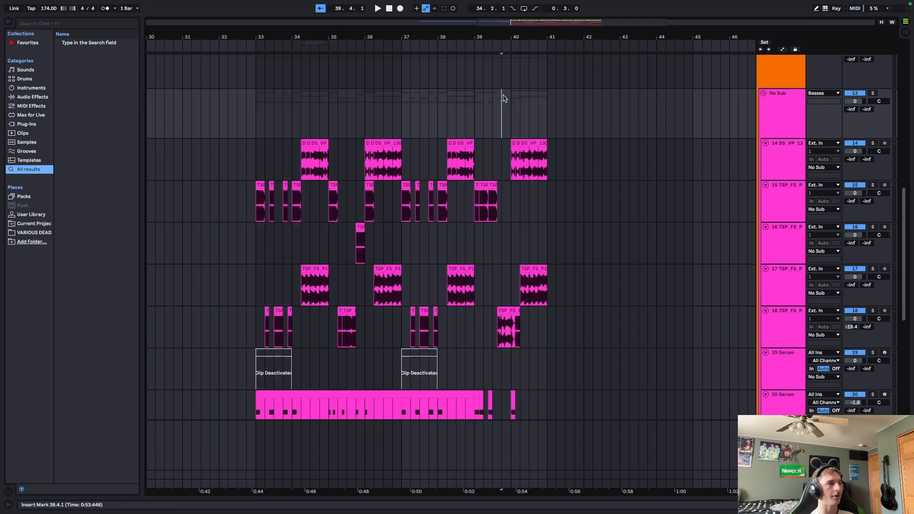
pyautogui.press('+')
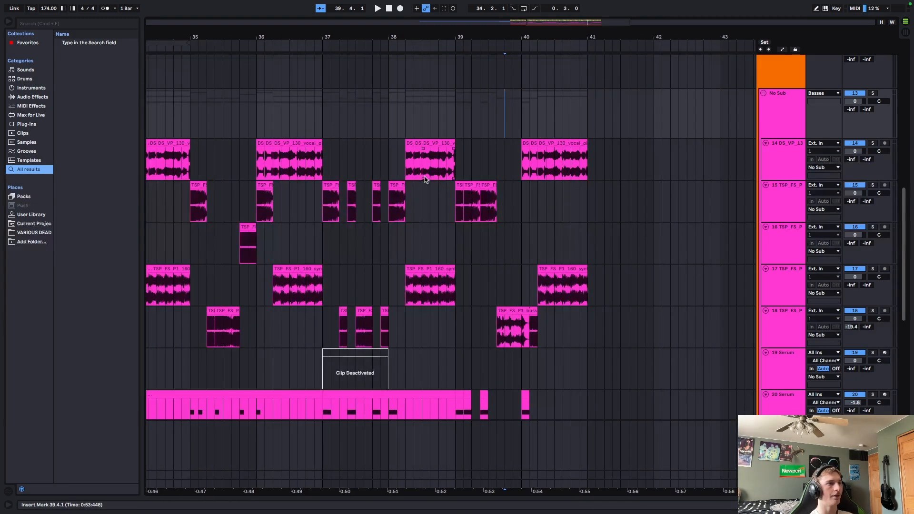
pyautogui.click(453, 143)
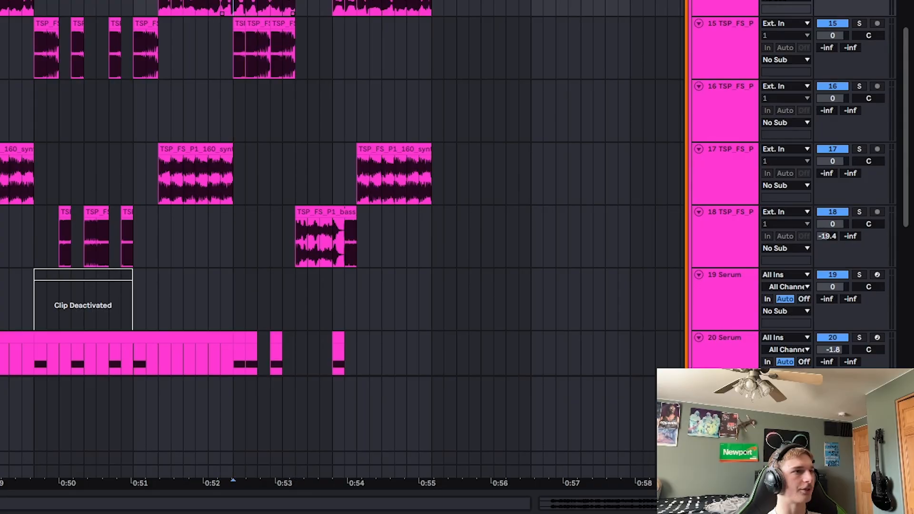
pyautogui.moveTo(221, 5)
pyautogui.mouseDown()
pyautogui.moveTo(282, 6)
pyautogui.moveTo(214, 2)
pyautogui.mouseUp()
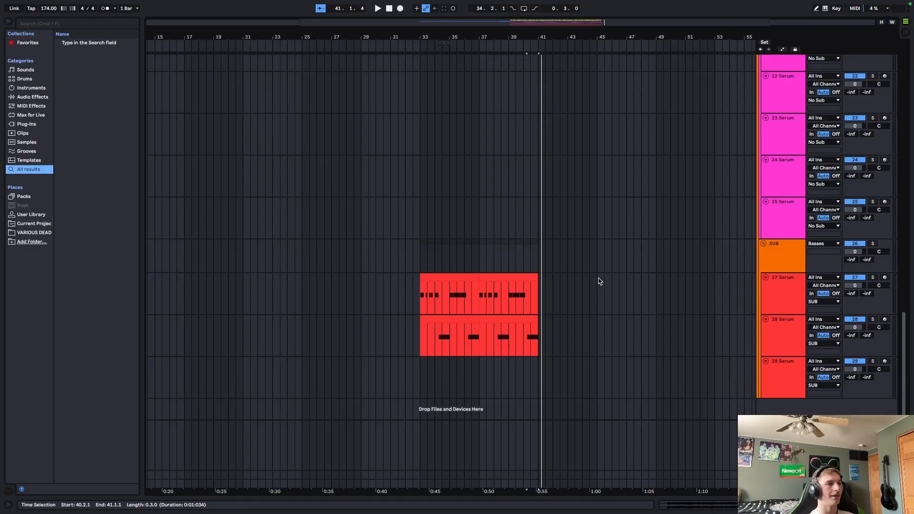
# Set the playback start just before the drop at bar 33 and review the bass arrangement.
pyautogui.click(599, 281)
pyautogui.scroll(10, 530, 224)
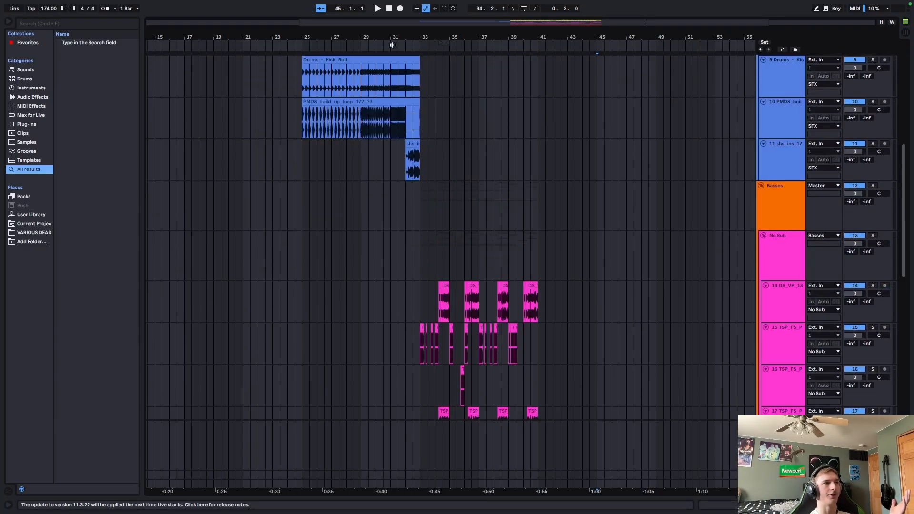
pyautogui.click(395, 43)
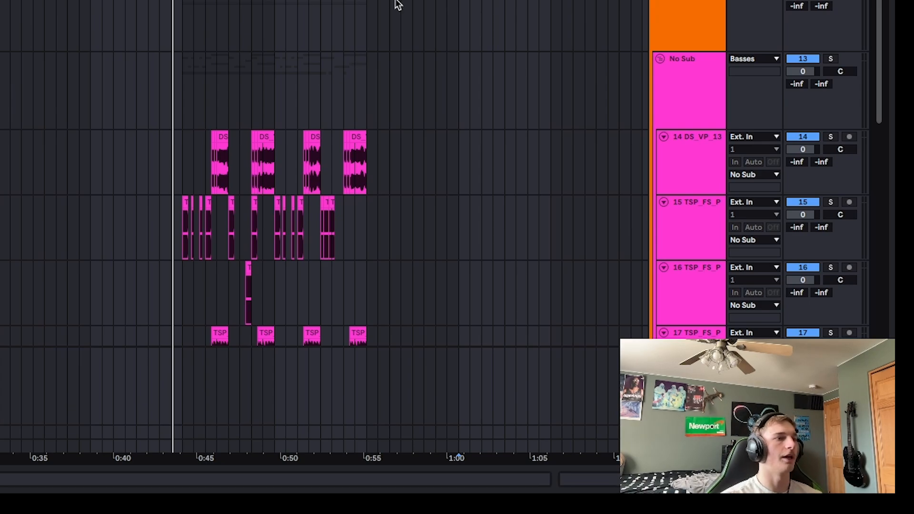
pyautogui.scroll(-3, 619, 86)
pyautogui.click(689, 55)
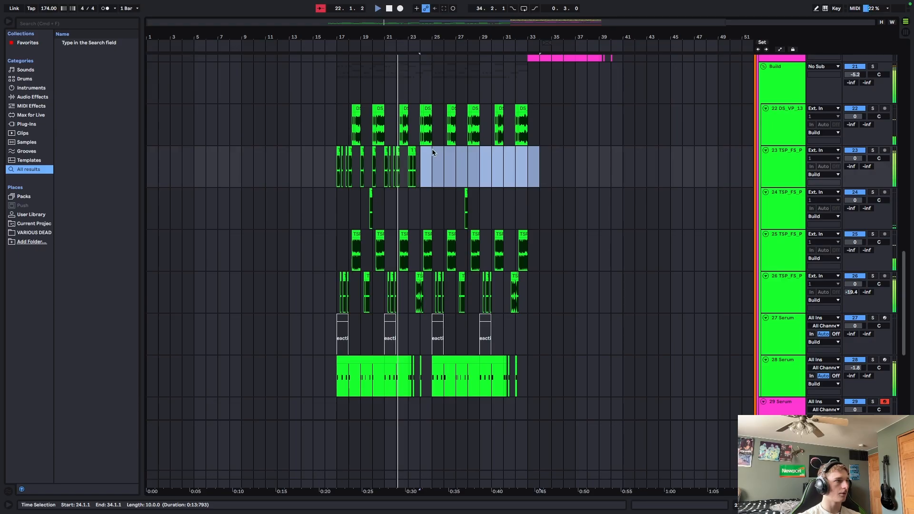
# Clear the remaining clips on track 23 of the Build group between 14.1.1 and 25.1.1.
pyautogui.moveTo(429, 164); pyautogui.dragTo(312, 186)
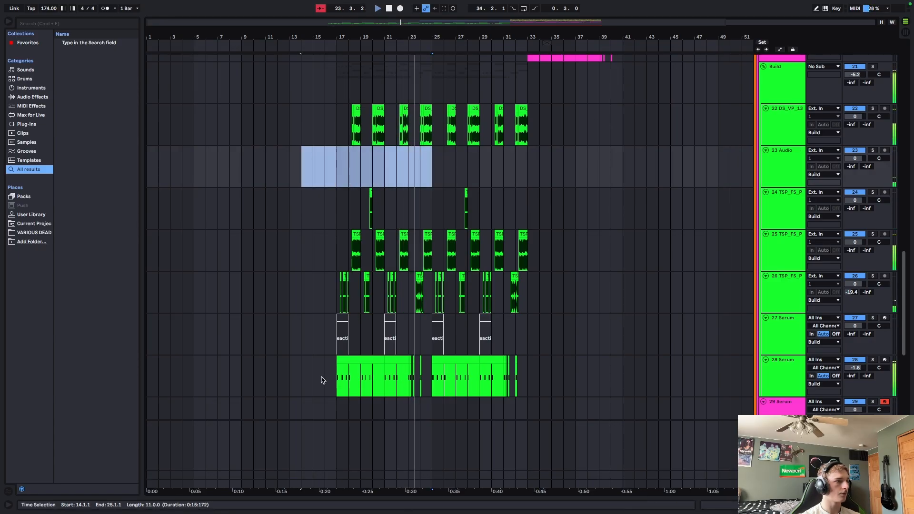
pyautogui.click(322, 379)
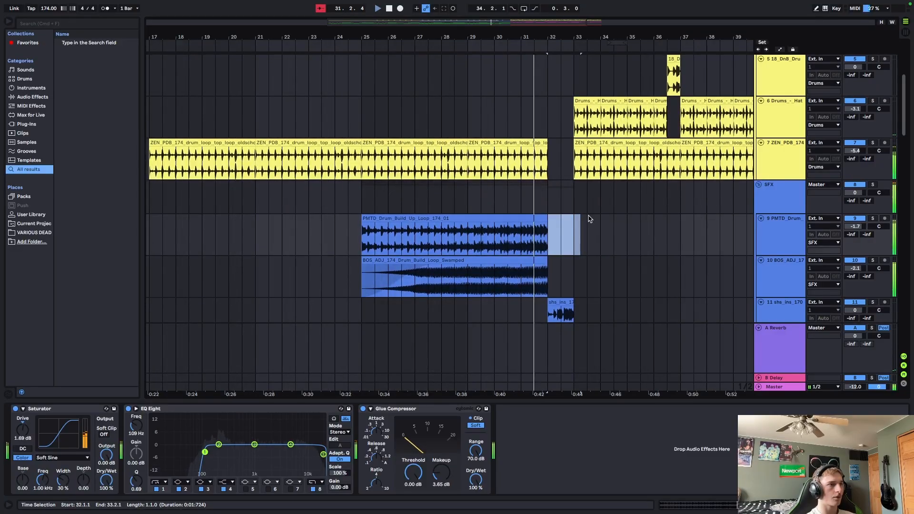
pyautogui.scroll(-5, 589, 219)
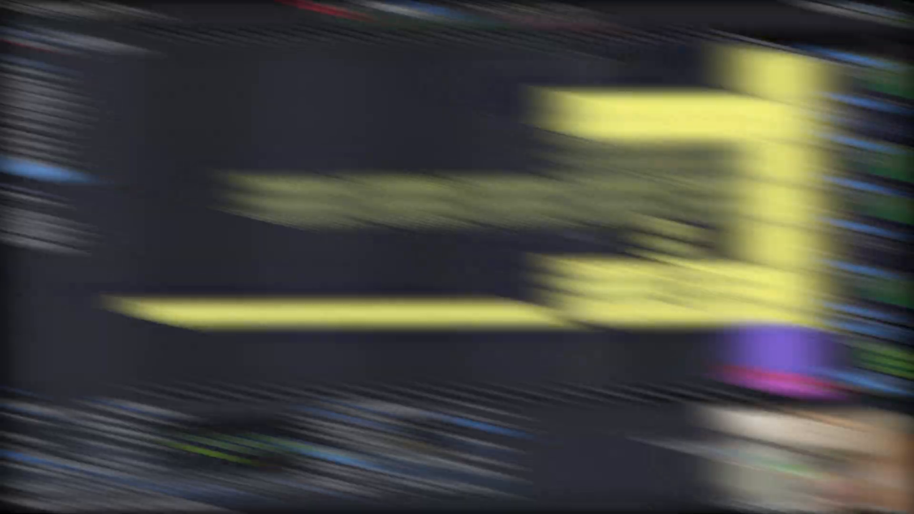
# Reactivate the first deactivated Serum clip on track 19 at bar 53 in the duplicated drop section.
pyautogui.scroll(3, 529, 191)
pyautogui.scroll(-3, 529, 191)
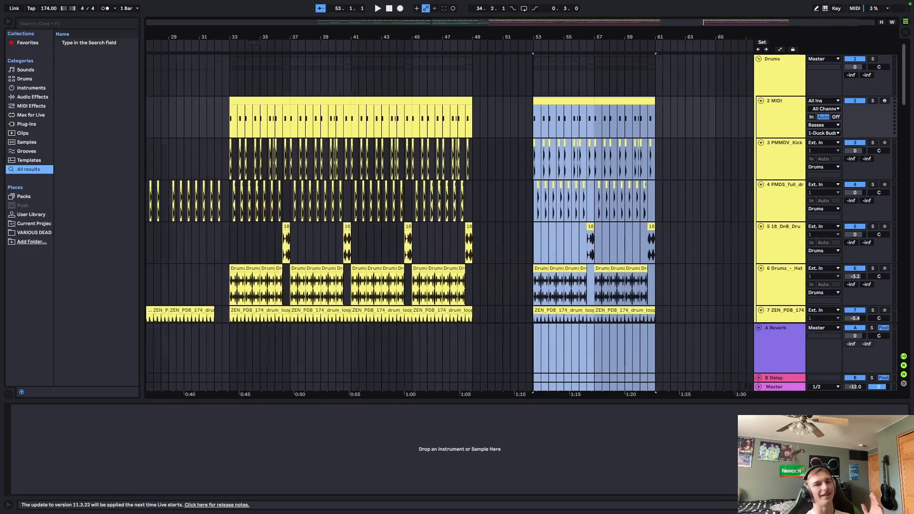
pyautogui.scroll(1, 530, 190)
pyautogui.scroll(2, 533, 191)
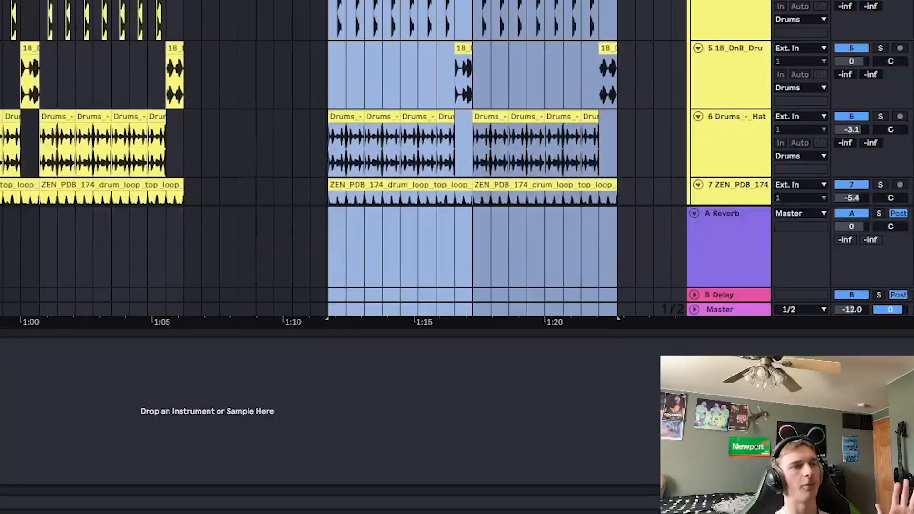
pyautogui.scroll(1, 457, 167)
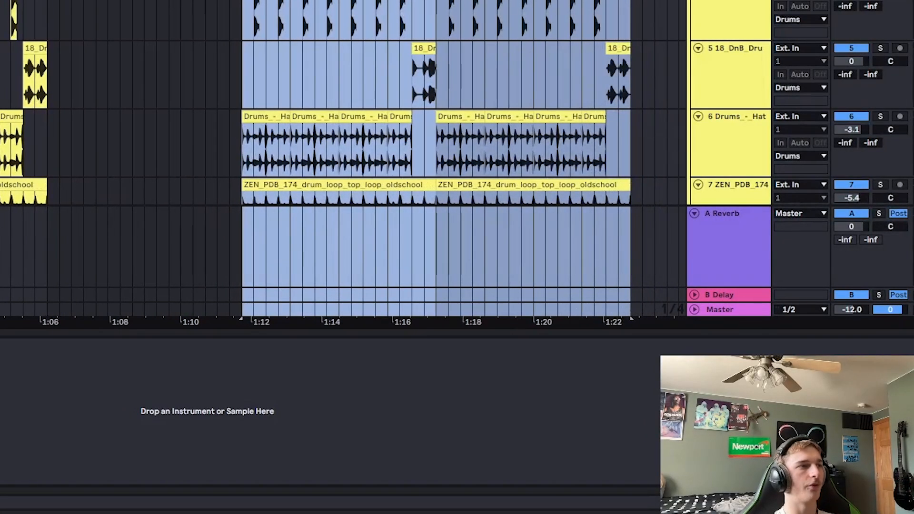
pyautogui.scroll(-5, 457, 166)
pyautogui.scroll(-10, 375, 3)
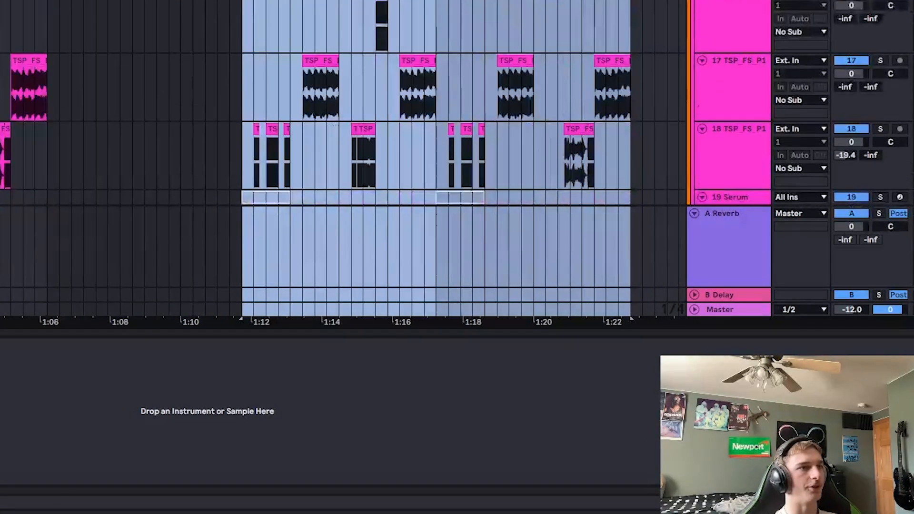
pyautogui.click(267, 27)
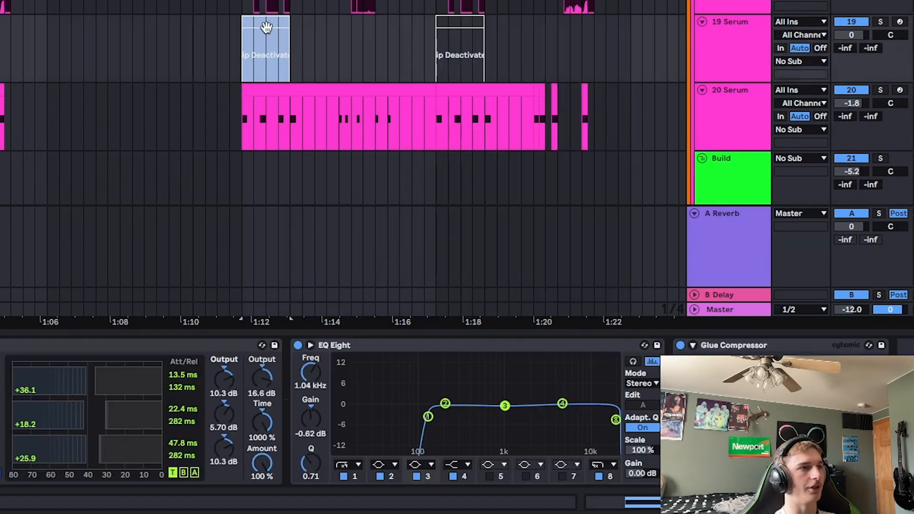
pyautogui.press('0')
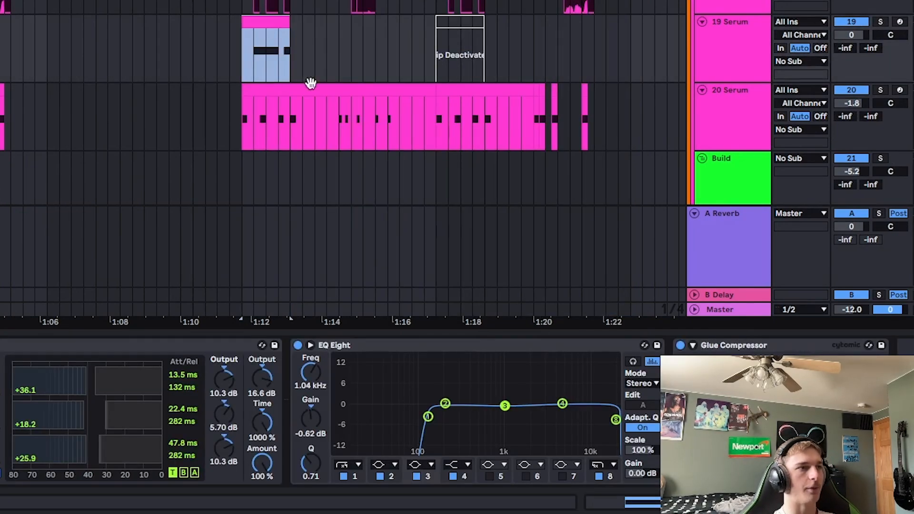
# Clear the Serum clip on track 20 from bar 53 to 57 and play track 19 soloed.
pyautogui.click(284, 89)
pyautogui.click(730, 46)
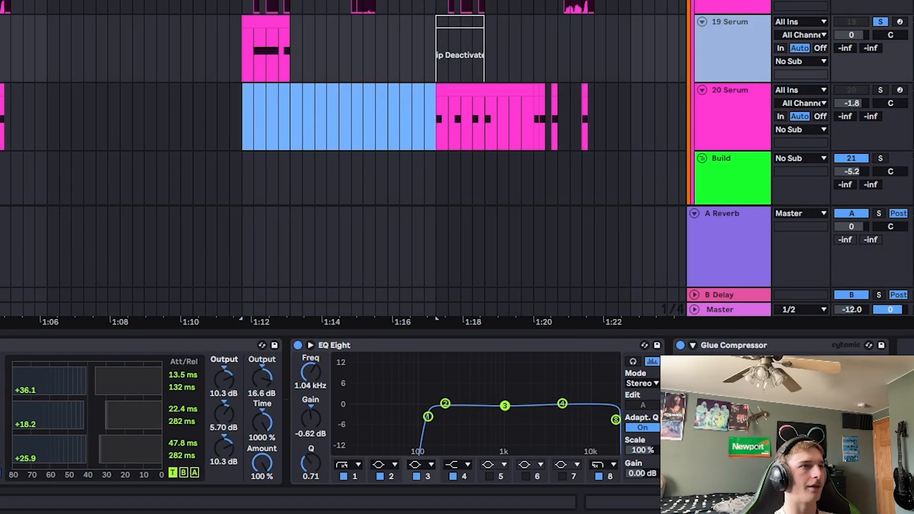
pyautogui.press('space')
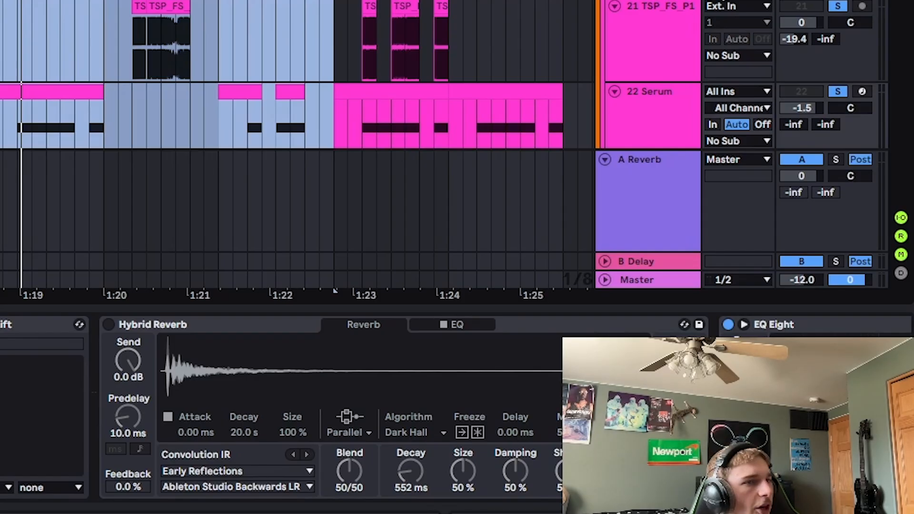
# Select the Serum clips on track 22 from 57.1.1 to 61.1.1 and listen to them soloed.
pyautogui.press('a')
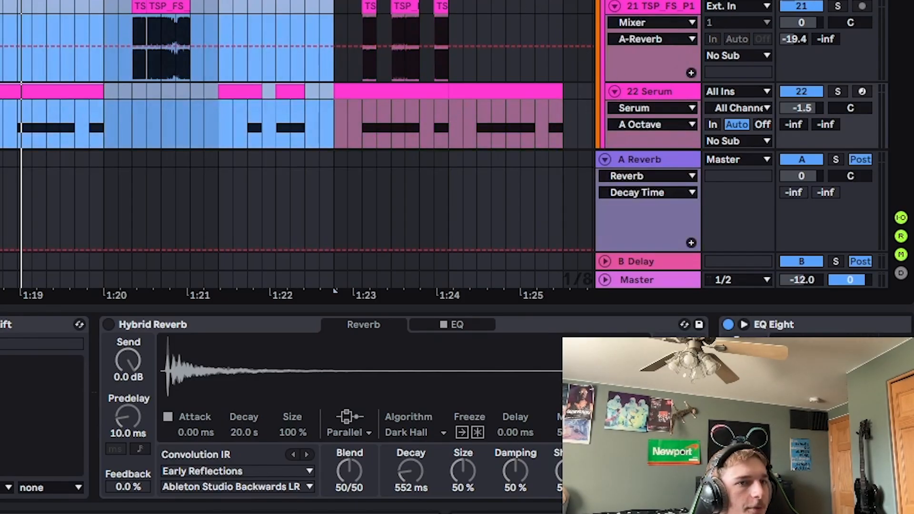
pyautogui.press('a')
pyautogui.scroll(-3, 286, 77)
pyautogui.click(53, 17)
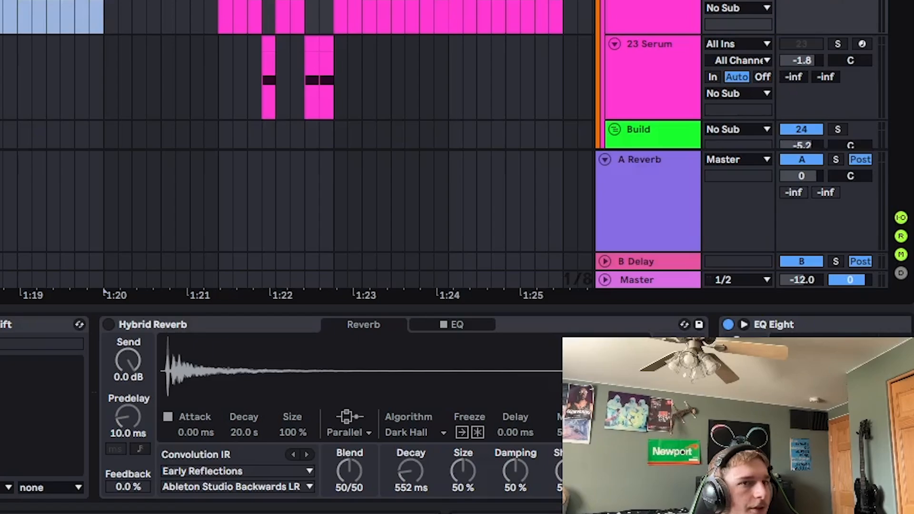
pyautogui.keyDown('shift'); pyautogui.click(329, 17); pyautogui.keyUp('shift')
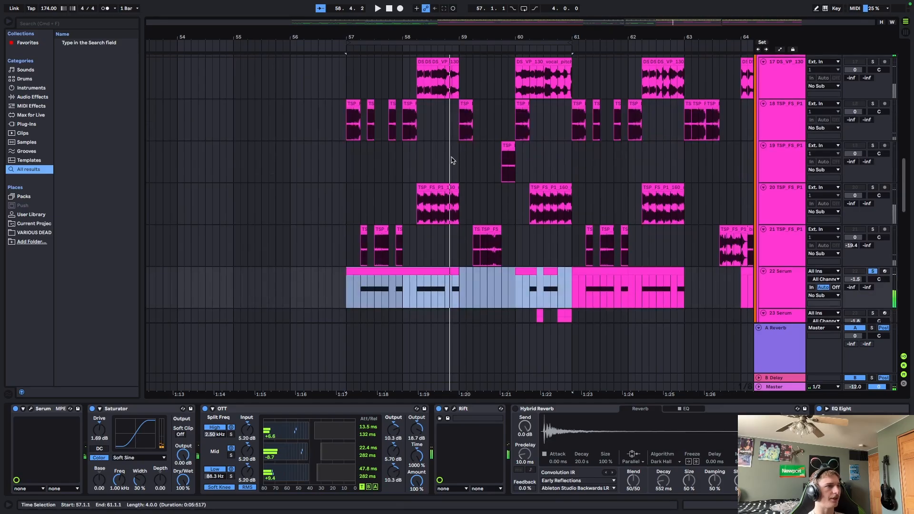
pyautogui.click(383, 270)
# Try deleting the bass sample clips on track 19 from 33.1.1 to 49.1.1.
pyautogui.scroll(2, 777, 97)
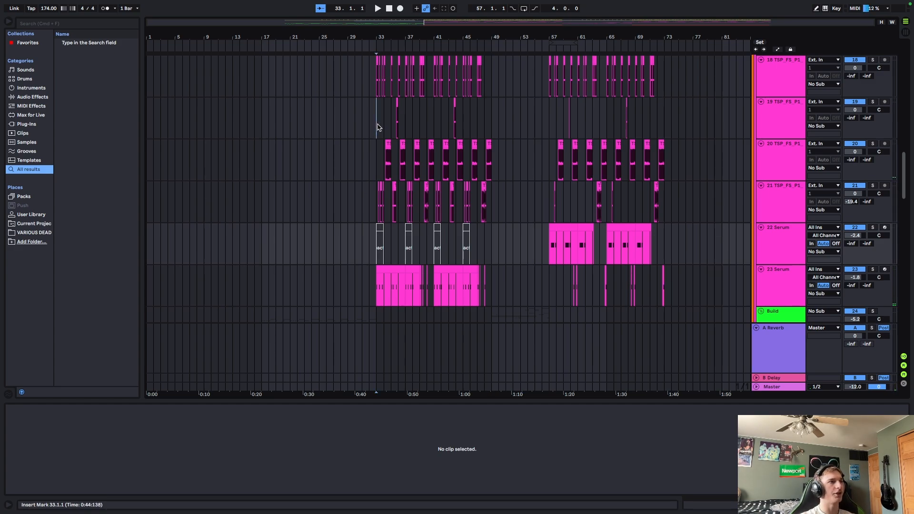
pyautogui.moveTo(378, 128); pyautogui.dragTo(480, 122)
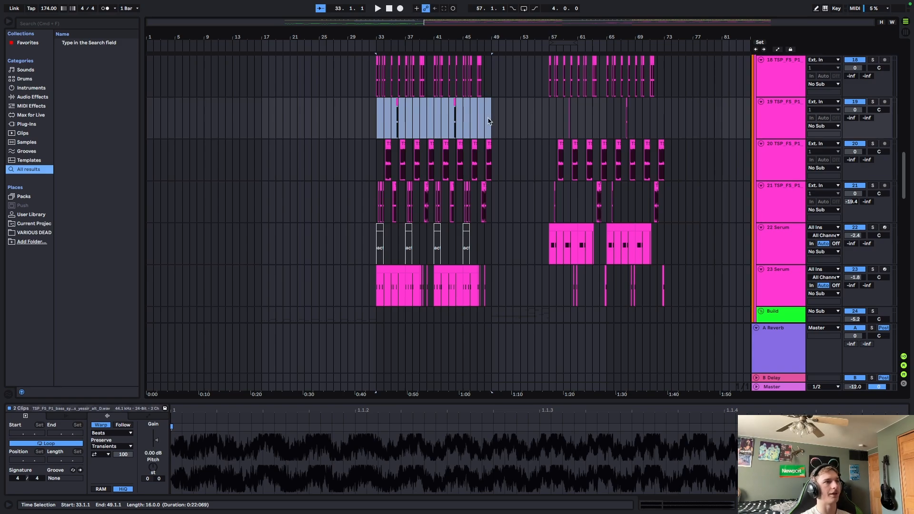
pyautogui.press('Delete')
pyautogui.moveTo(492, 121); pyautogui.dragTo(528, 124)
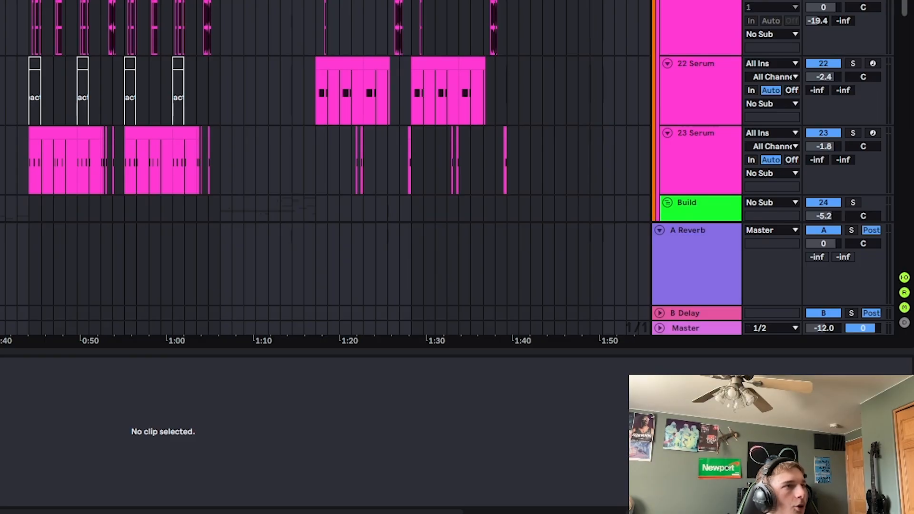
# Play back the green build group with its Hybrid Reverb Dry/Wet automation, and hide the automation lanes.
pyautogui.scroll(-15, 452, 112)
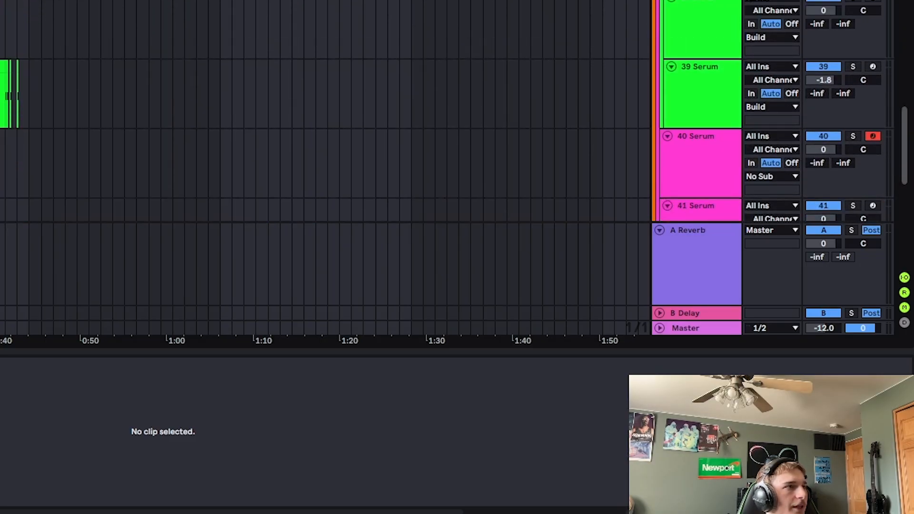
pyautogui.scroll(3, 452, 112)
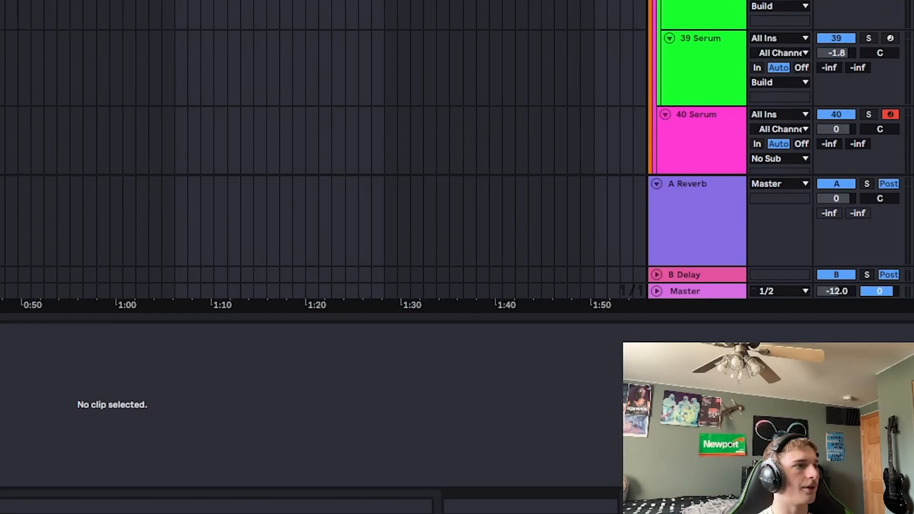
pyautogui.scroll(5, 452, 112)
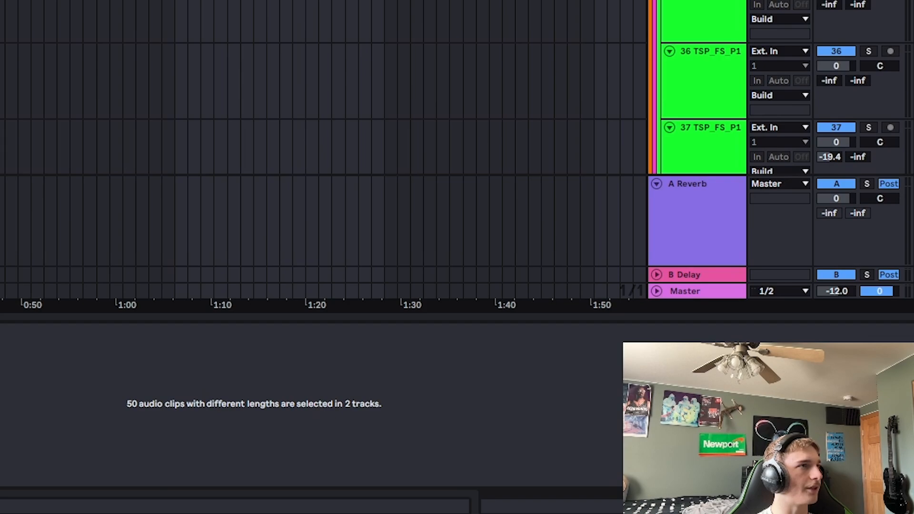
pyautogui.press('space')
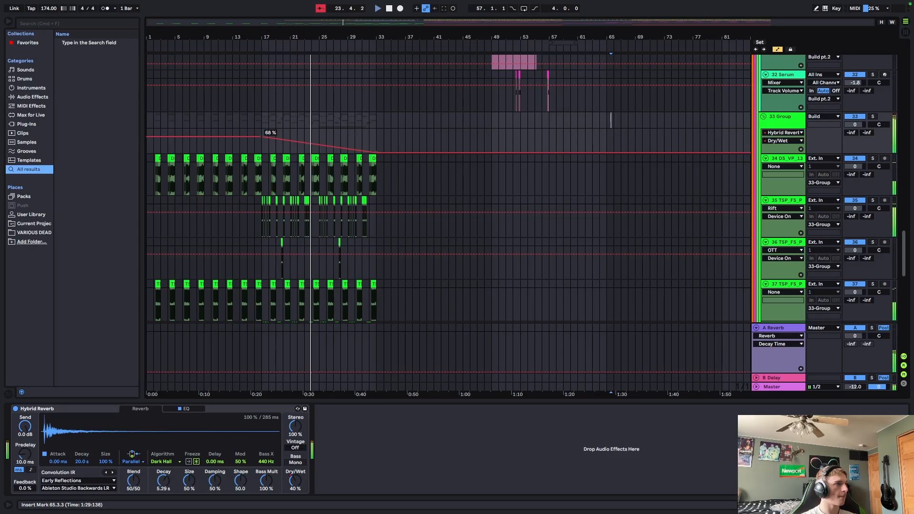
pyautogui.press('a')
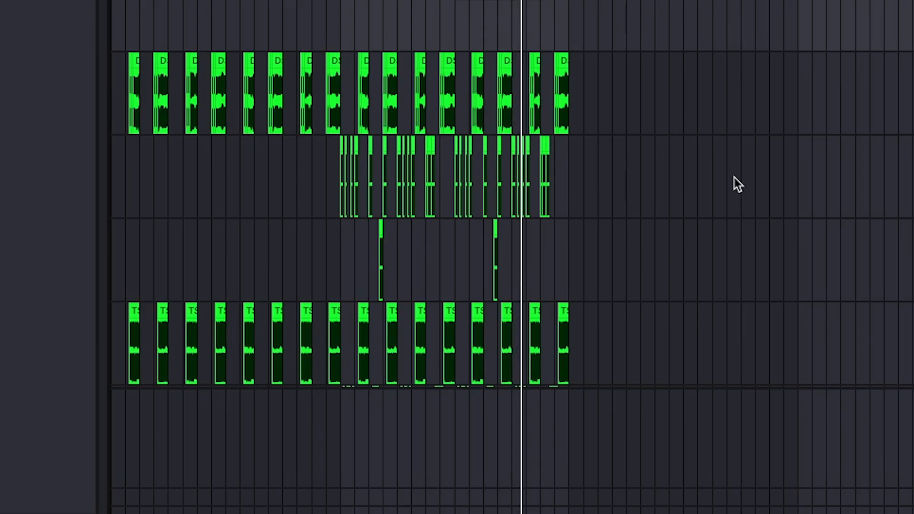
pyautogui.scroll(1, 641, 106)
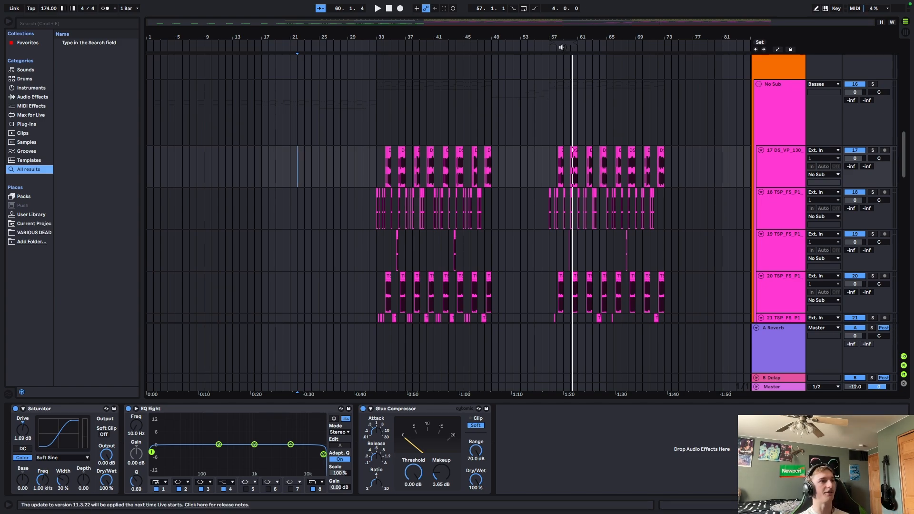
# Look over the SFX and bass group tracks around the second drop in the arrangement.
pyautogui.click(561, 47)
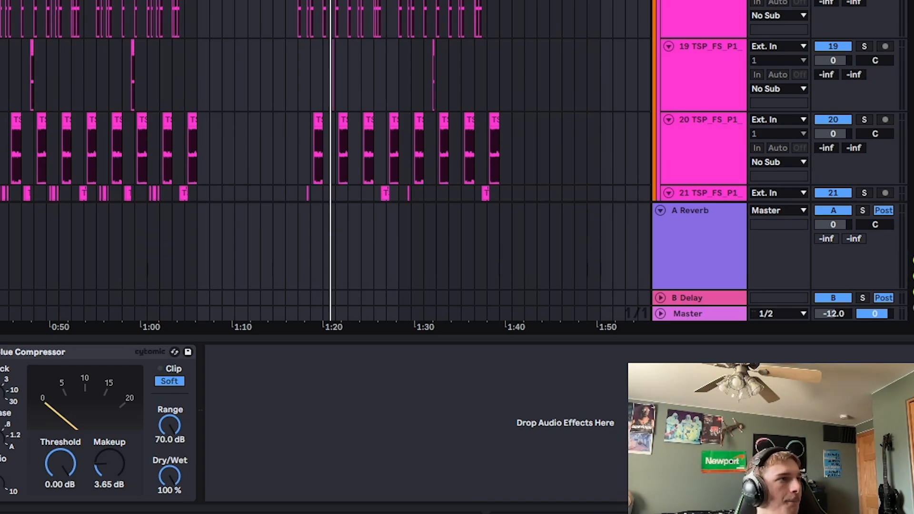
pyautogui.scroll(15, 310, 143)
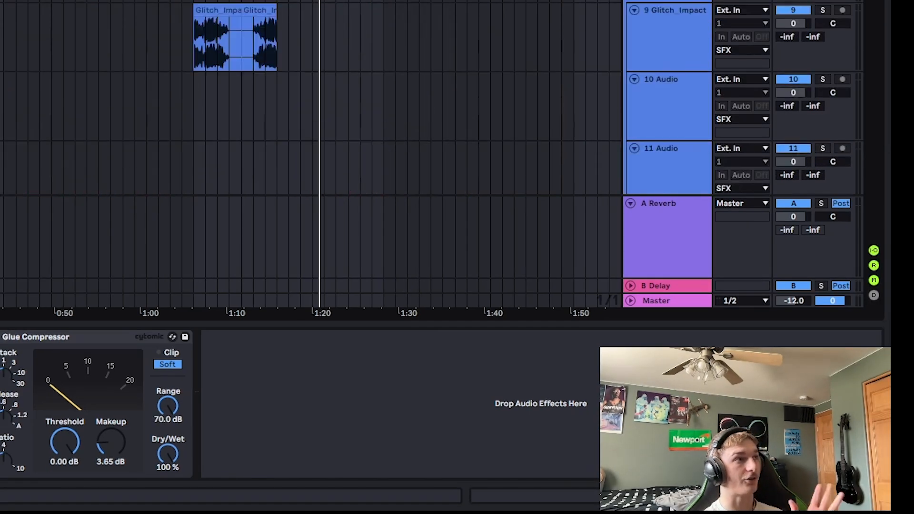
pyautogui.scroll(5, 309, 143)
pyautogui.scroll(-12, 310, 143)
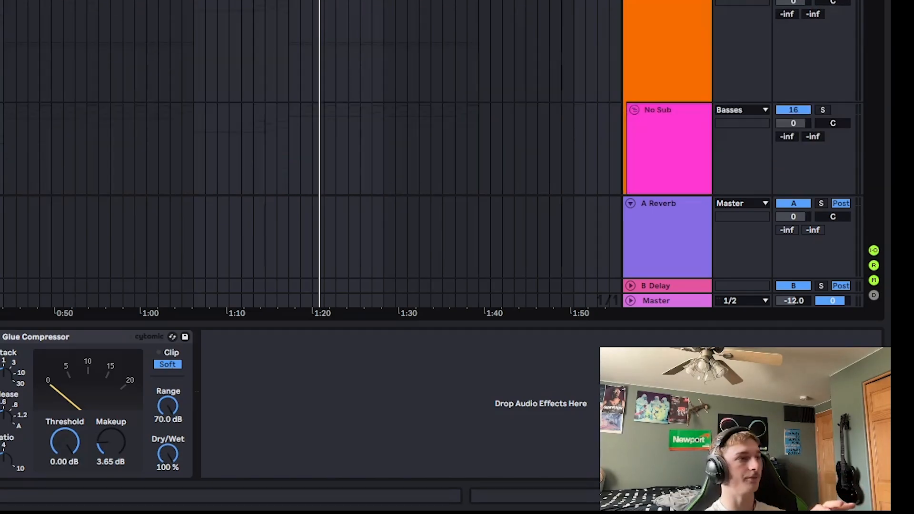
pyautogui.scroll(-15, 101, 3)
pyautogui.scroll(15, 101, 2)
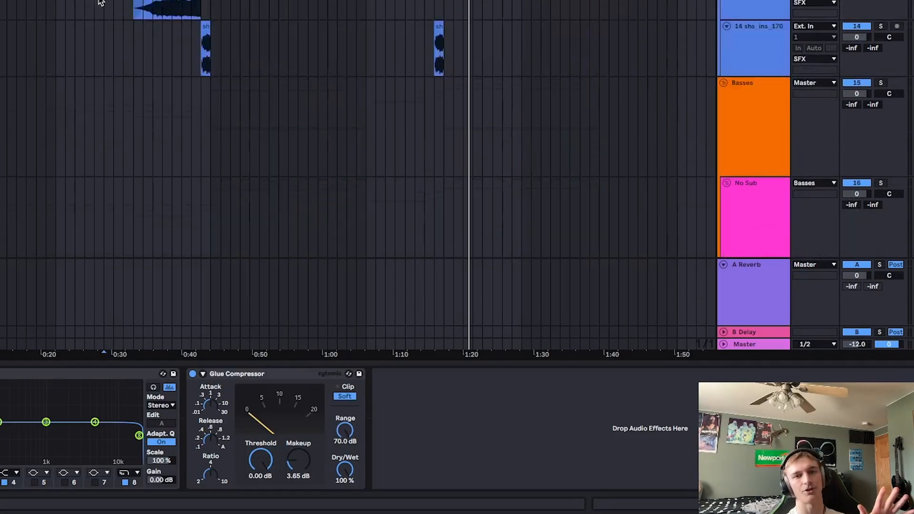
pyautogui.scroll(10, 101, 2)
pyautogui.scroll(-6, 100, 2)
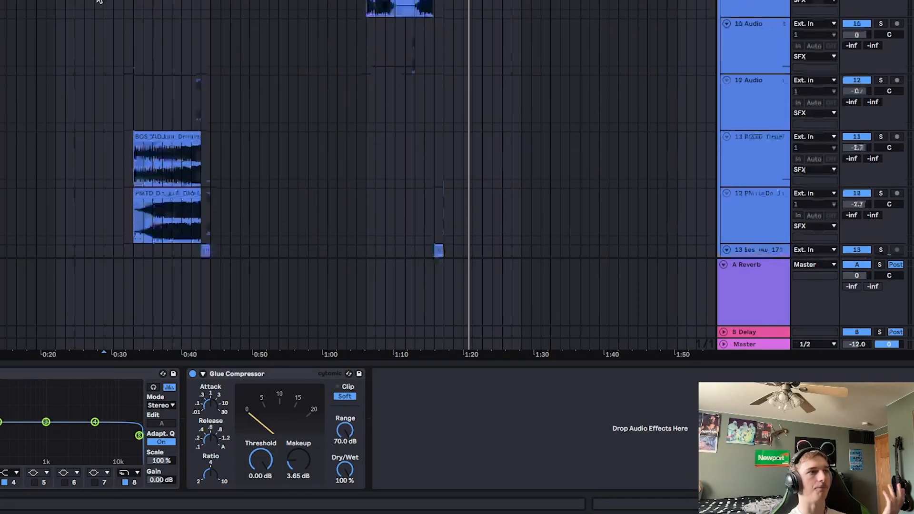
pyautogui.scroll(-2, 110, 1)
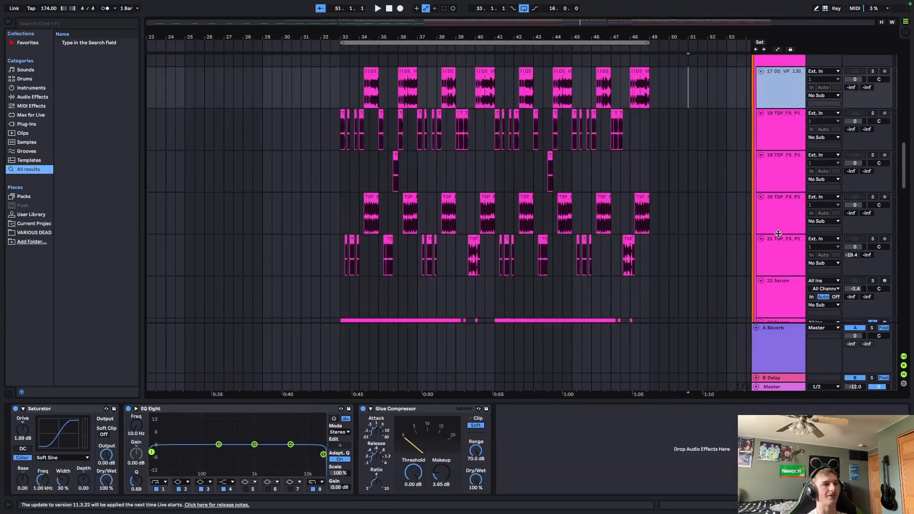
# Examine the drum, Serum and build group tracks across the arrangement.
pyautogui.rightClick(778, 233)
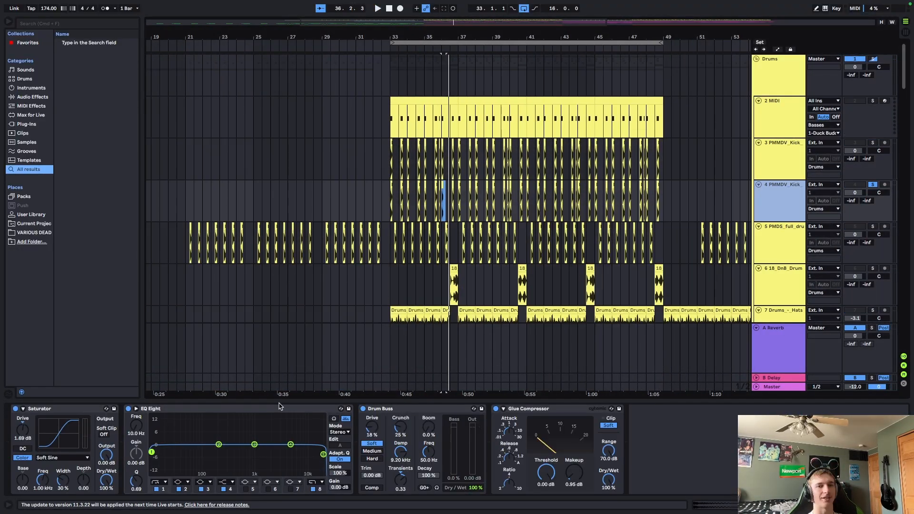
pyautogui.click(427, 235)
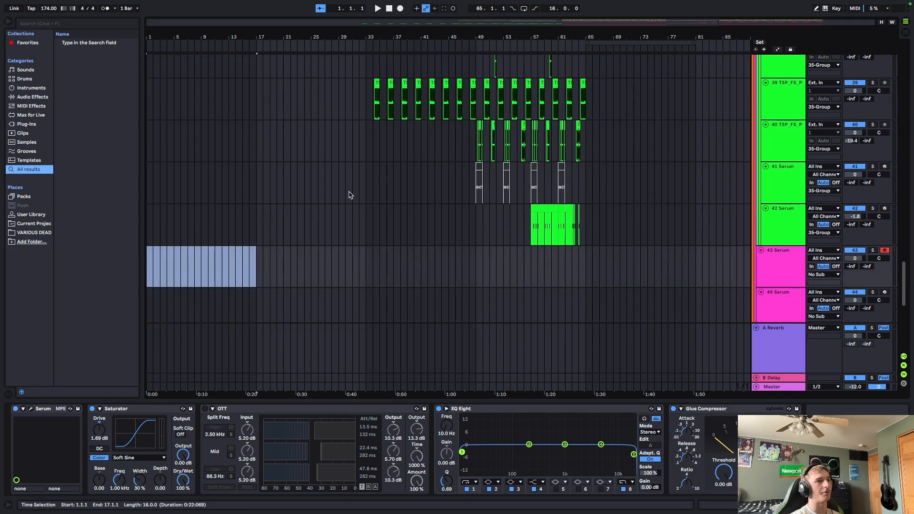
pyautogui.click(352, 193)
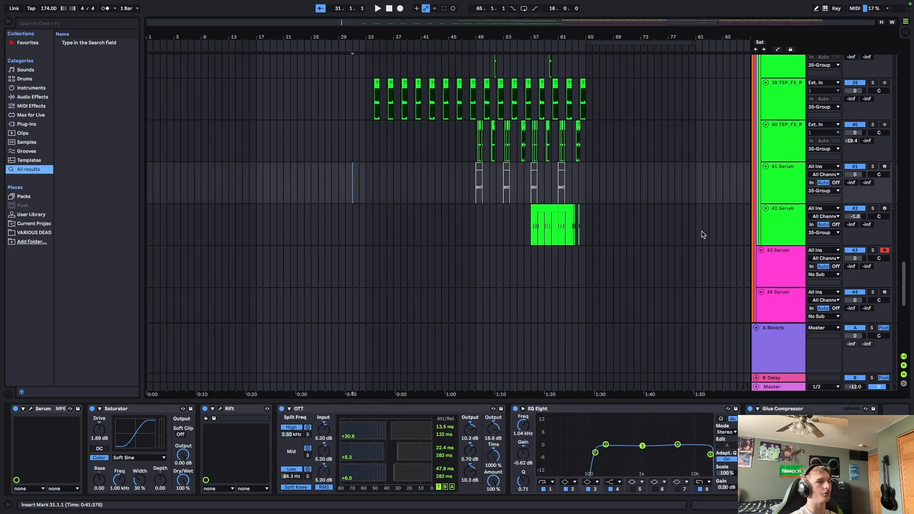
pyautogui.scroll(15, 672, 233)
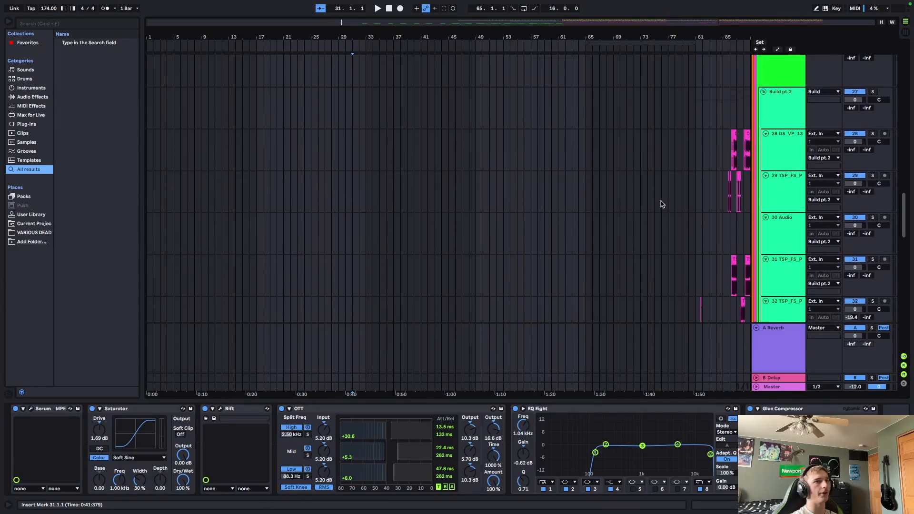
pyautogui.scroll(5, 662, 204)
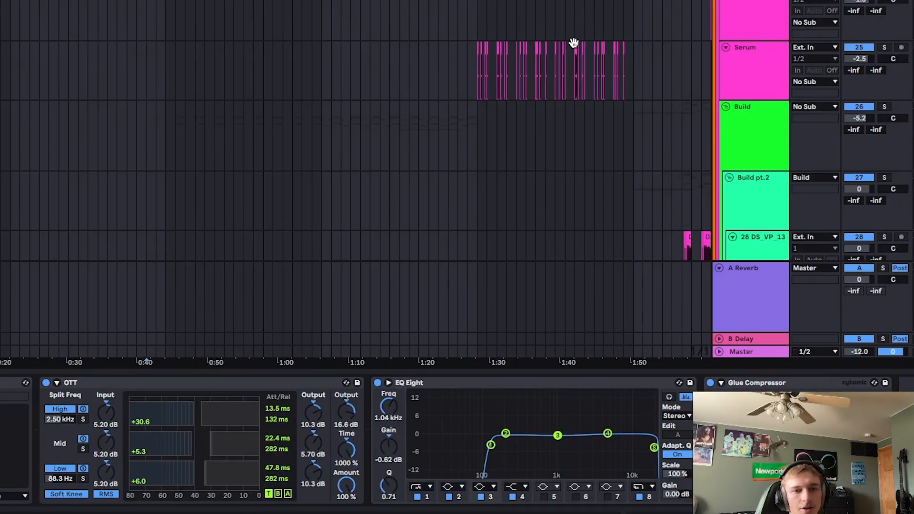
pyautogui.scroll(10, 524, 143)
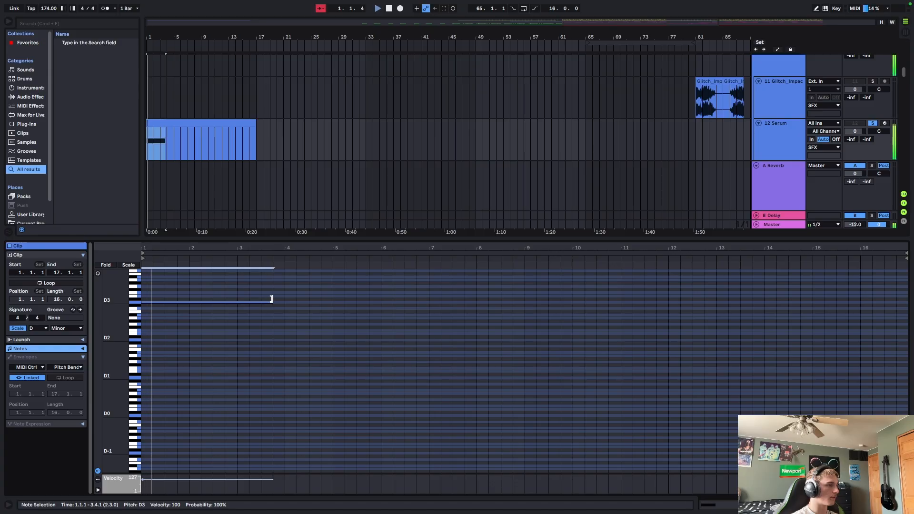
# Shorten the D3 note in the track 12 Serum clip to two bars and add two-bar C3 and A2 notes at bars 3 and 5.
pyautogui.moveTo(271, 299); pyautogui.dragTo(240, 300)
pyautogui.press('super+d')
pyautogui.press('Down')
pyautogui.press('Down')
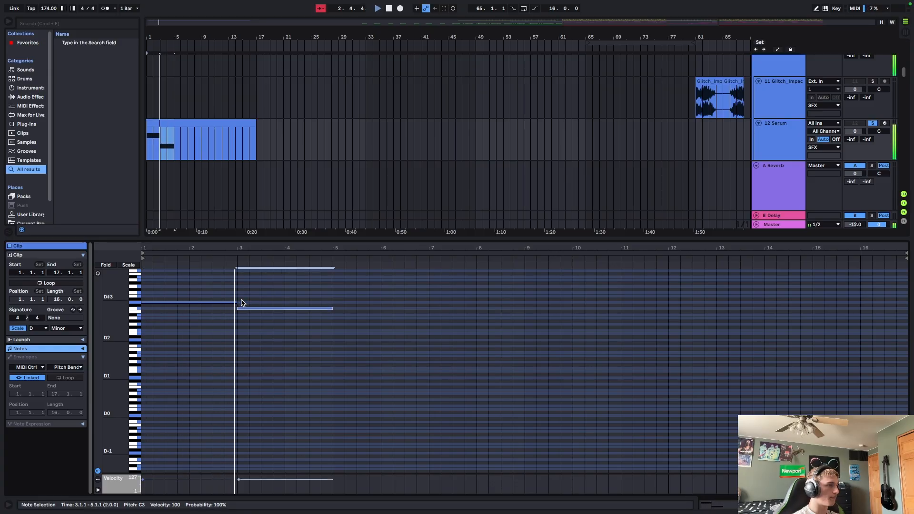
pyautogui.press('super+d')
pyautogui.press('Down')
pyautogui.press('Down')
pyautogui.press('Down')
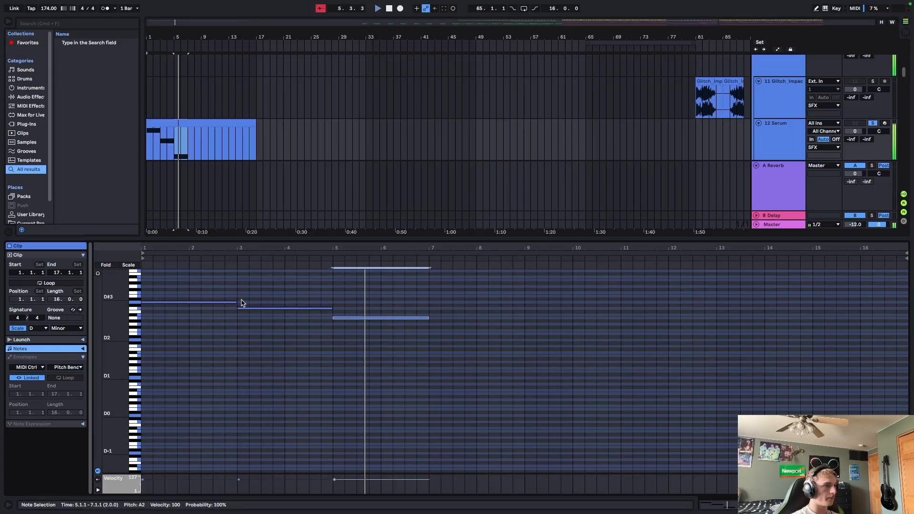
# Continue the Serum melody with two-bar E2 and F2 notes at bars 7 and 9.
pyautogui.press('super+d')
pyautogui.press('Down')
pyautogui.press('Down')
pyautogui.press('Down')
pyautogui.press('Down')
pyautogui.press('Down')
pyautogui.press('super+d')
pyautogui.press('Up')
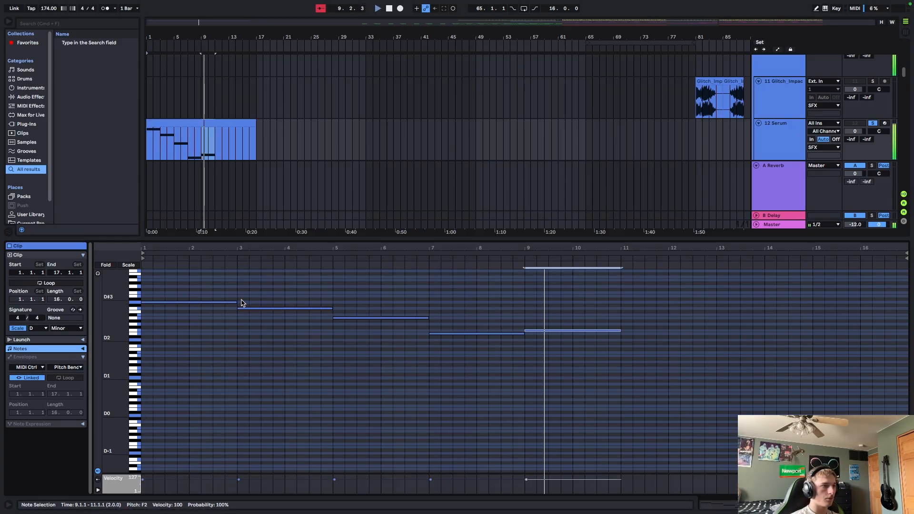
# Add two-bar notes at bars 11 and 13, raised two and five semitones in turn, and lower the upper bar-13 note one semitone.
pyautogui.press('super+d')
pyautogui.press('Up')
pyautogui.press('Up')
pyautogui.press('super+d')
pyautogui.press('Up')
pyautogui.press('Up')
pyautogui.press('Up')
pyautogui.press('Up')
pyautogui.press('Up')
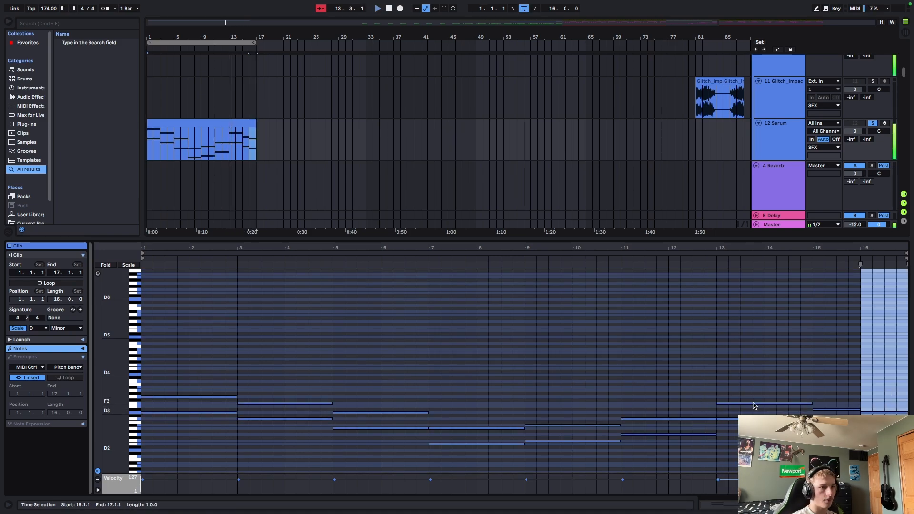
pyautogui.click(732, 403)
pyautogui.press('Down')
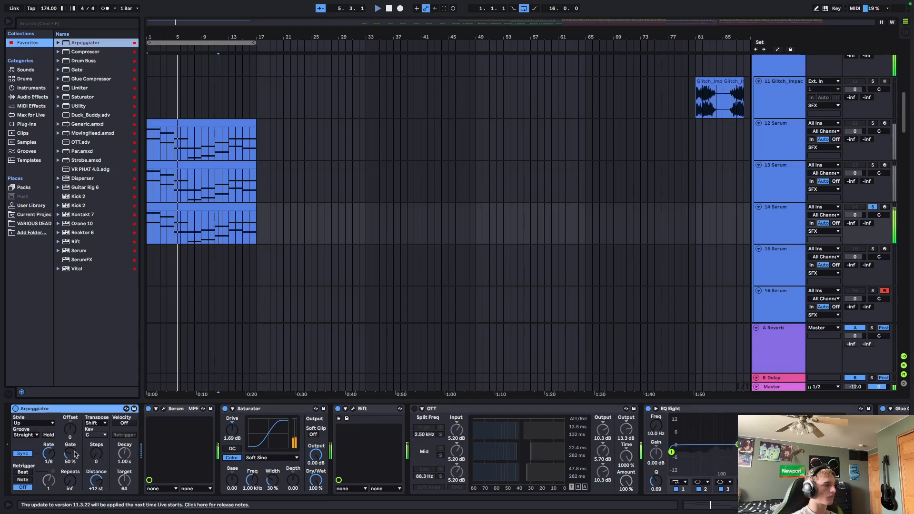
# Adjust the Arpeggiator's Gate on the track 14 Serum and toggle the track's solo.
pyautogui.moveTo(70, 453); pyautogui.dragTo(70, 455)
pyautogui.press('s')
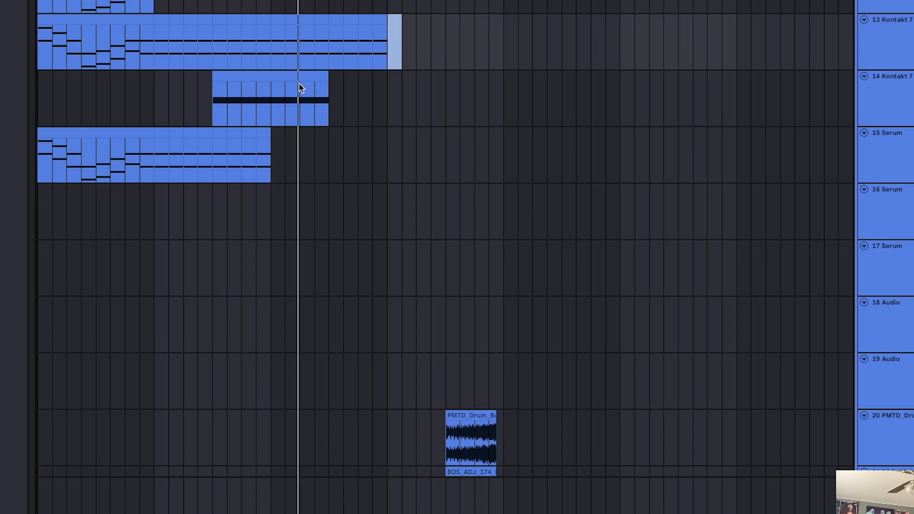
# Duplicate the Kontakt 7 clip on track 14 to extend it to bar 63, and select track 13.
pyautogui.click(300, 85)
pyautogui.press('super+d')
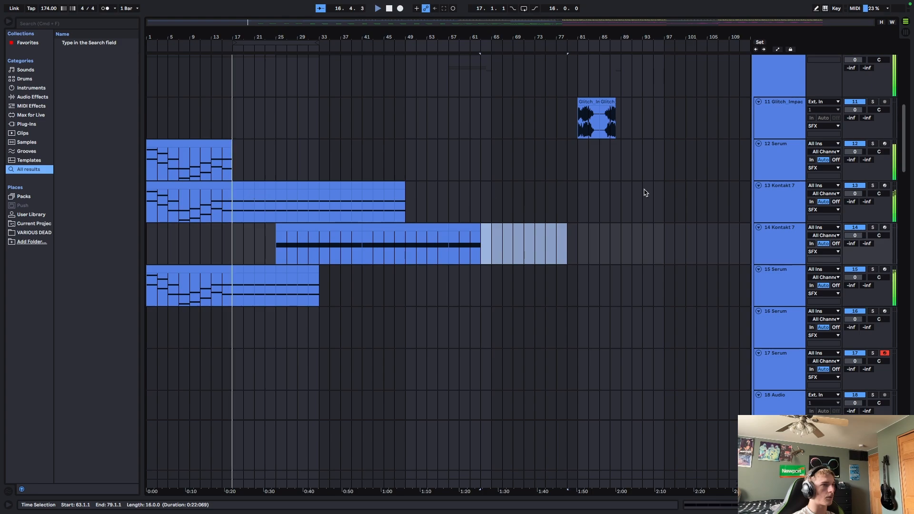
pyautogui.click(784, 195)
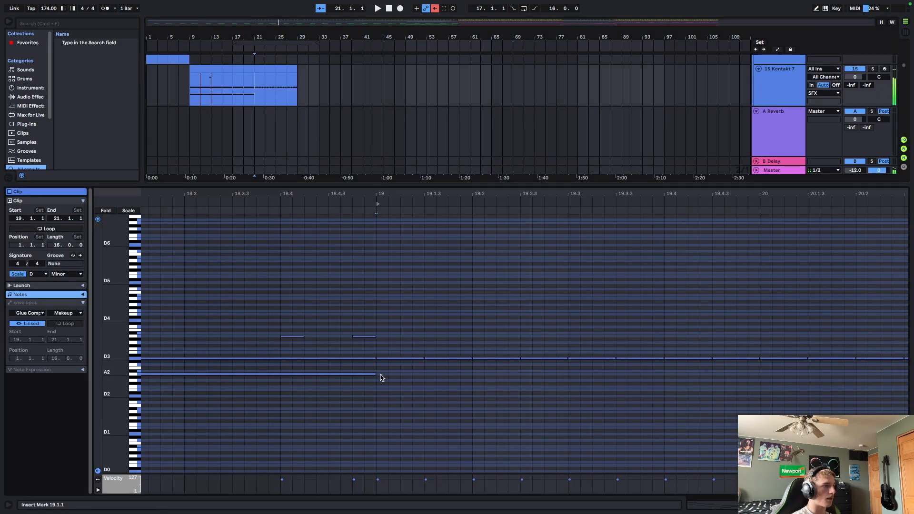
# Lengthen the A2 note at 19.1.1 in the track 15 Kontakt 7 clip to one beat.
pyautogui.press('space')
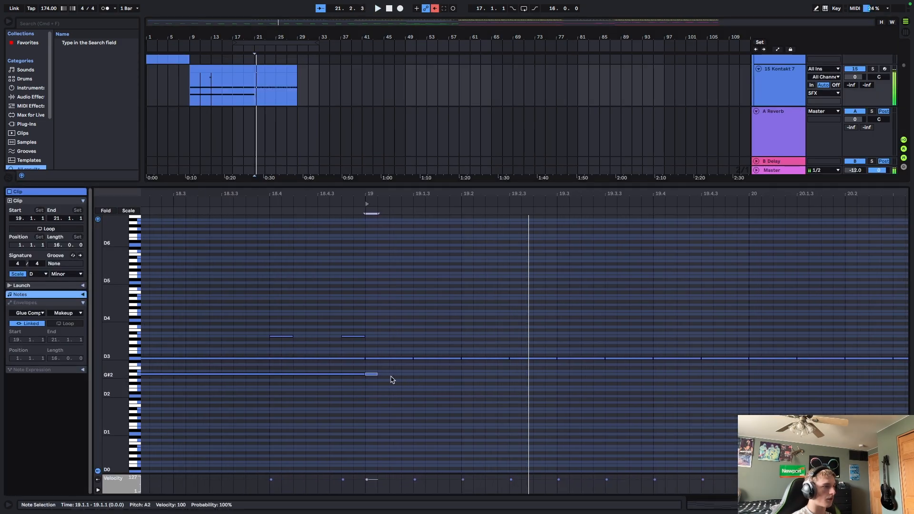
pyautogui.moveTo(377, 375); pyautogui.dragTo(461, 376)
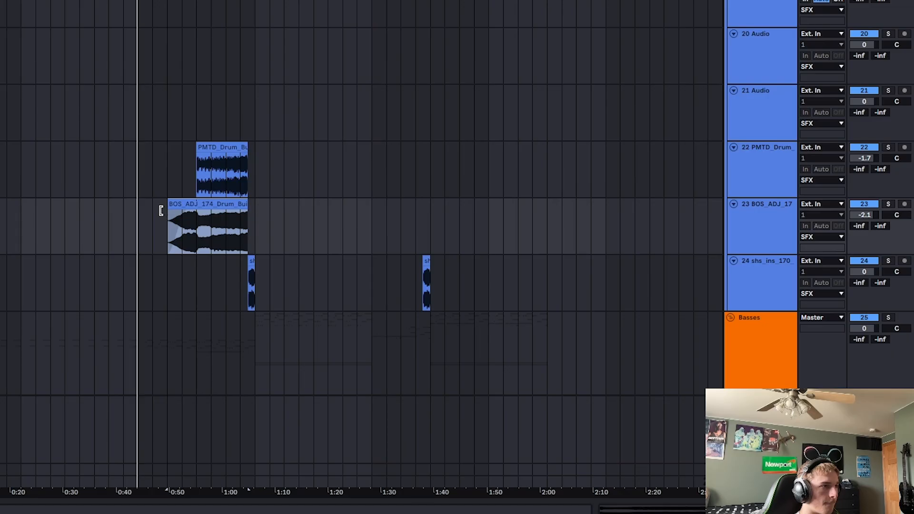
# Trim the start of the BOS_ADJ_174 drum build clip on track 23 to line up with the PMTD drum build clip.
pyautogui.moveTo(161, 210); pyautogui.dragTo(193, 204)
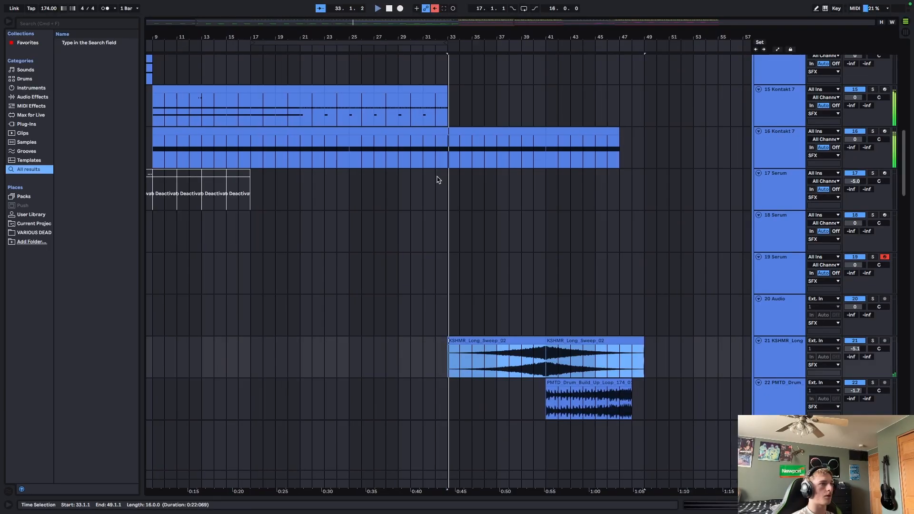
pyautogui.scroll(-5, 436, 177)
pyautogui.scroll(-6, 433, 175)
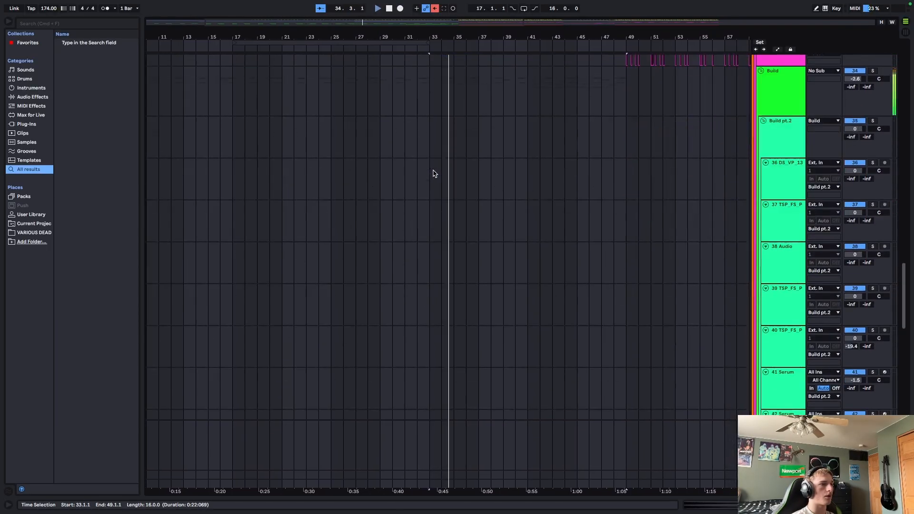
# Reshape the falling automation curve of the green build group after its 68 % point.
pyautogui.scroll(10, 432, 175)
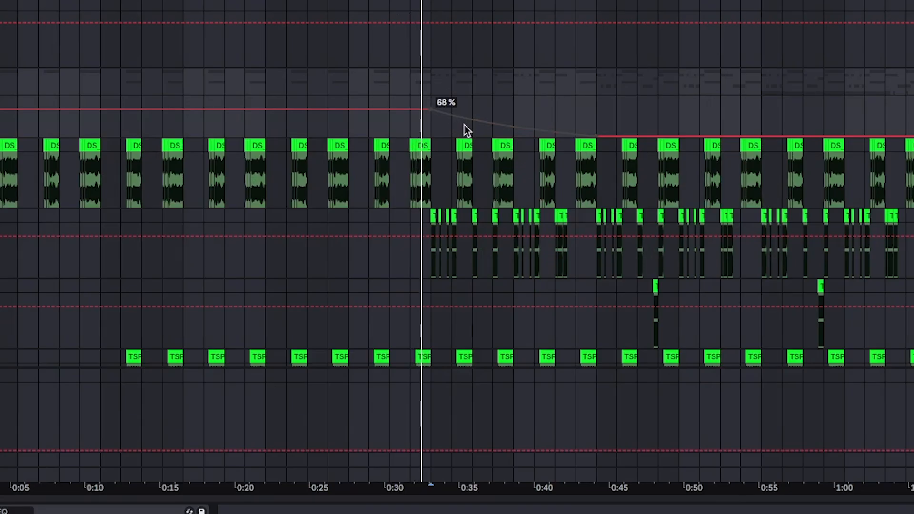
pyautogui.moveTo(465, 131); pyautogui.dragTo(574, 114)
pyautogui.moveTo(507, 114); pyautogui.dragTo(536, 127)
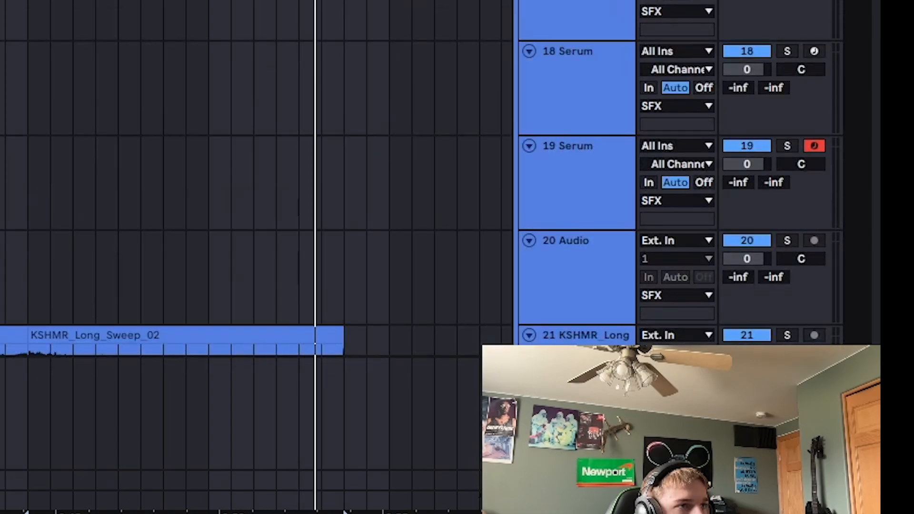
# Play back the build-up with its sweep, riser, drum build, impact and subwoofer drop clips.
pyautogui.scroll(-8, 205, 238)
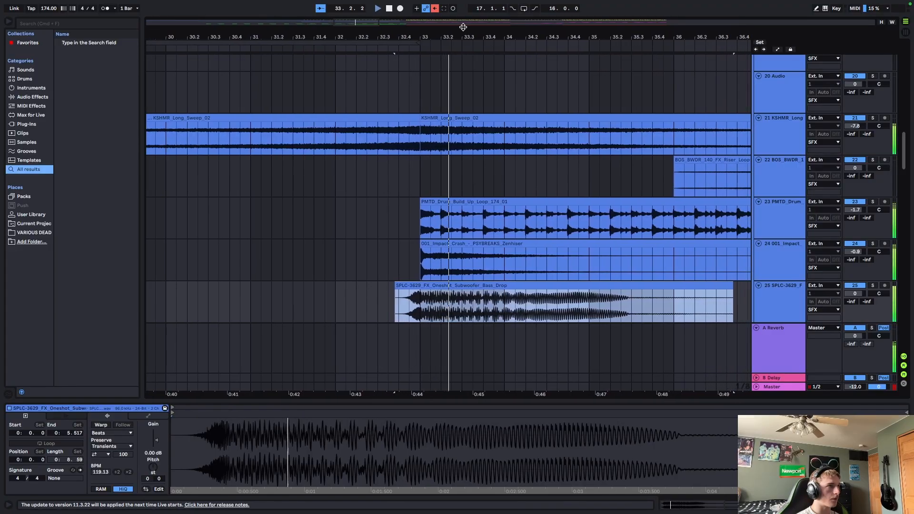
pyautogui.moveTo(369, 23); pyautogui.dragTo(356, 9)
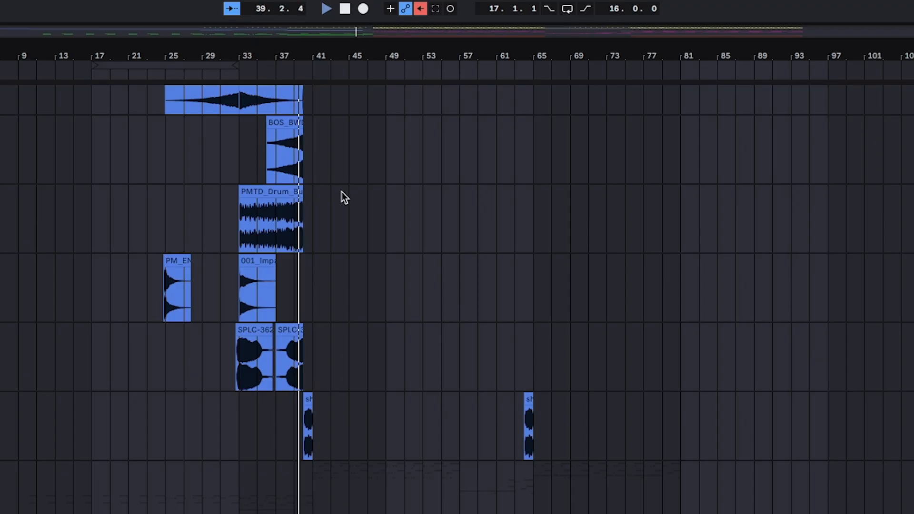
pyautogui.scroll(-5, 390, 112)
pyautogui.scroll(-10, 347, 173)
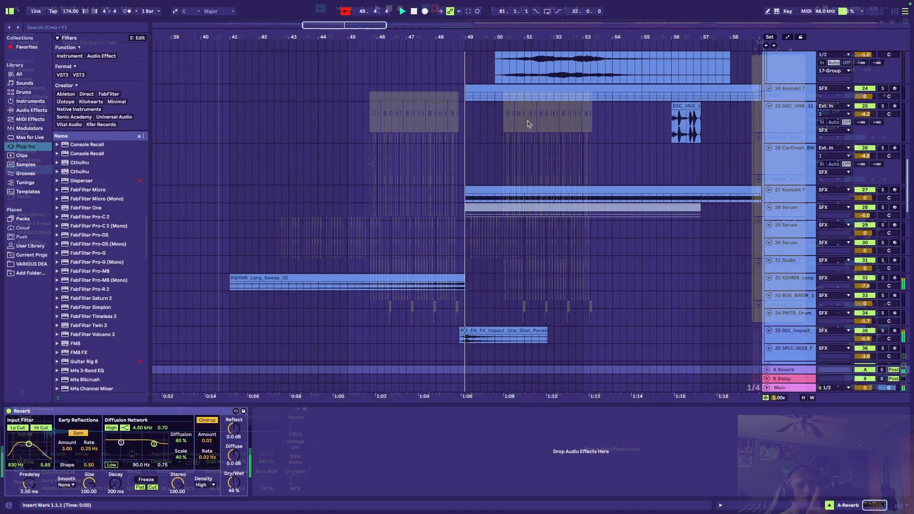
# Play the section after bar 49 and examine its Kontakt 7, drum and SFX tracks up to the clap loop near bar 61.
pyautogui.scroll(5, 528, 124)
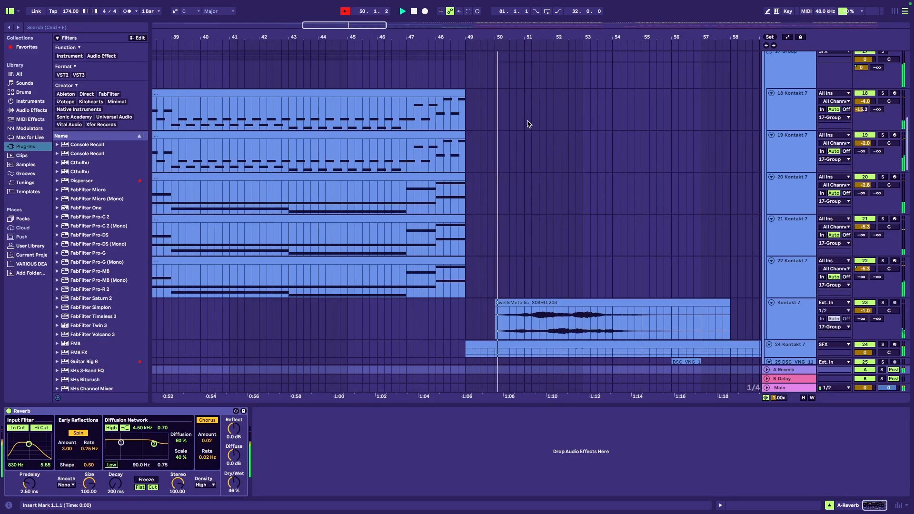
pyautogui.scroll(-5, 495, 147)
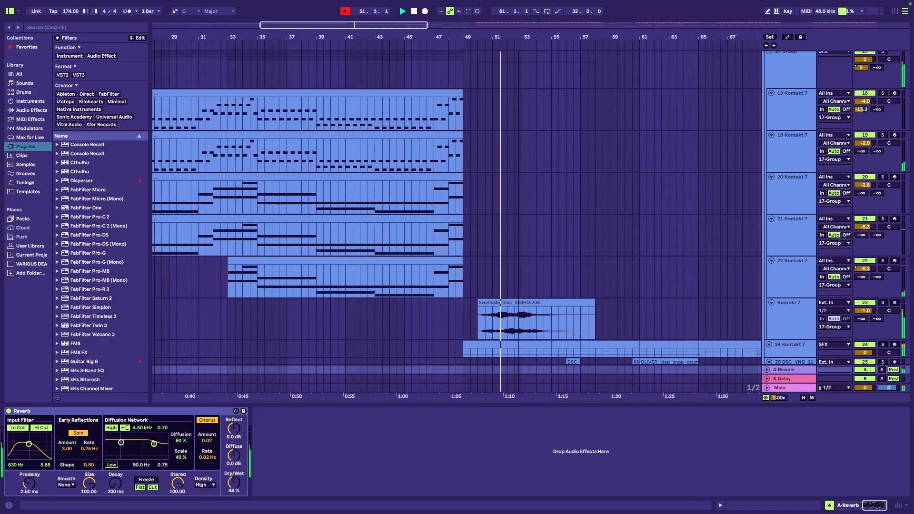
pyautogui.hscroll(2, 496, 146)
pyautogui.scroll(8, 540, 178)
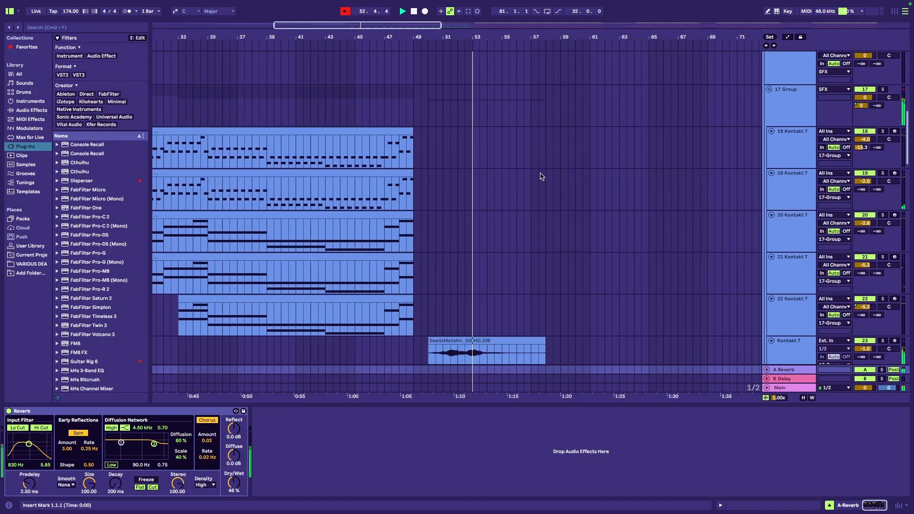
pyautogui.scroll(3, 540, 177)
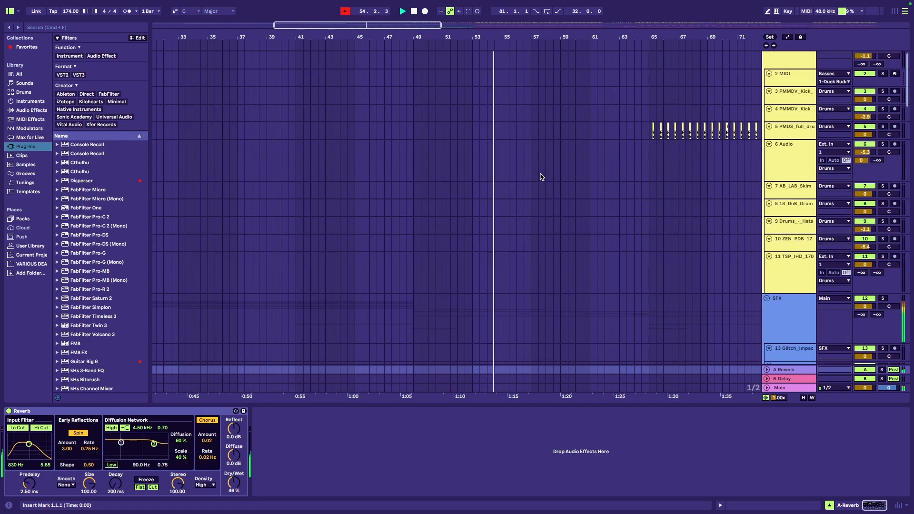
pyautogui.scroll(-10, 543, 178)
pyautogui.scroll(-5, 544, 178)
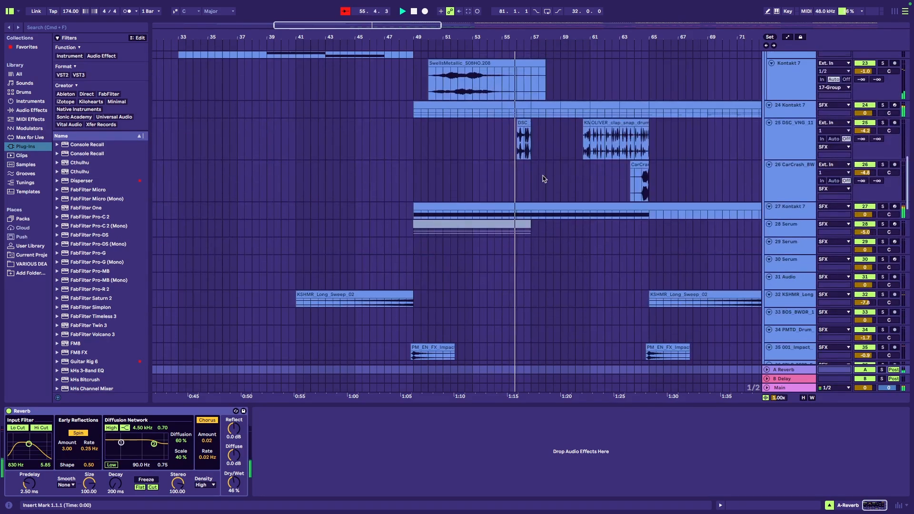
pyautogui.moveTo(410, 26); pyautogui.dragTo(399, 86)
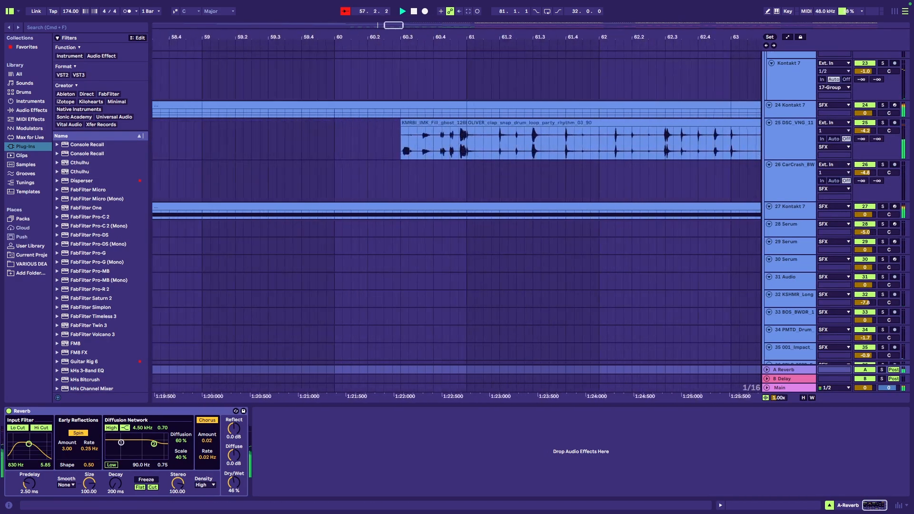
# Follow the playback from bar 61 to bar 79 and examine the sweep, riser, drum build, impact and subwoofer drop clips on the SFX tracks.
pyautogui.moveTo(387, 26); pyautogui.dragTo(417, 27)
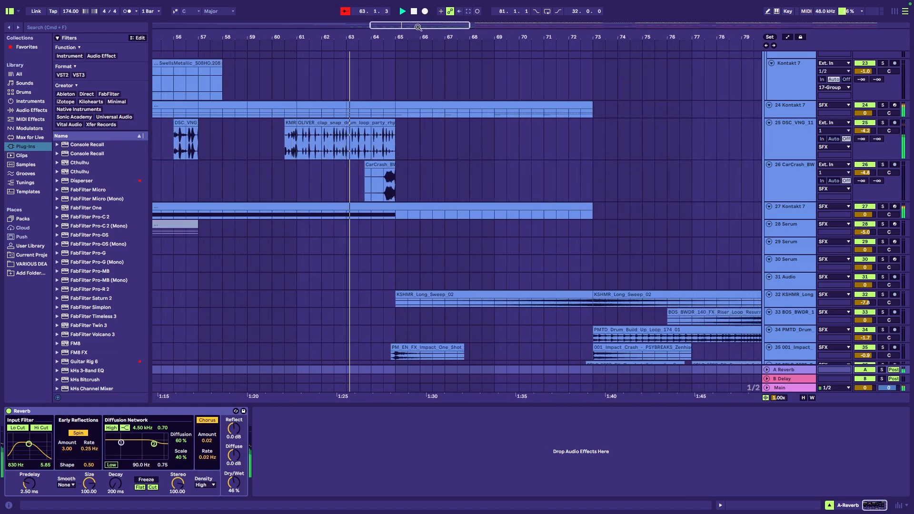
pyautogui.scroll(-4, 399, 216)
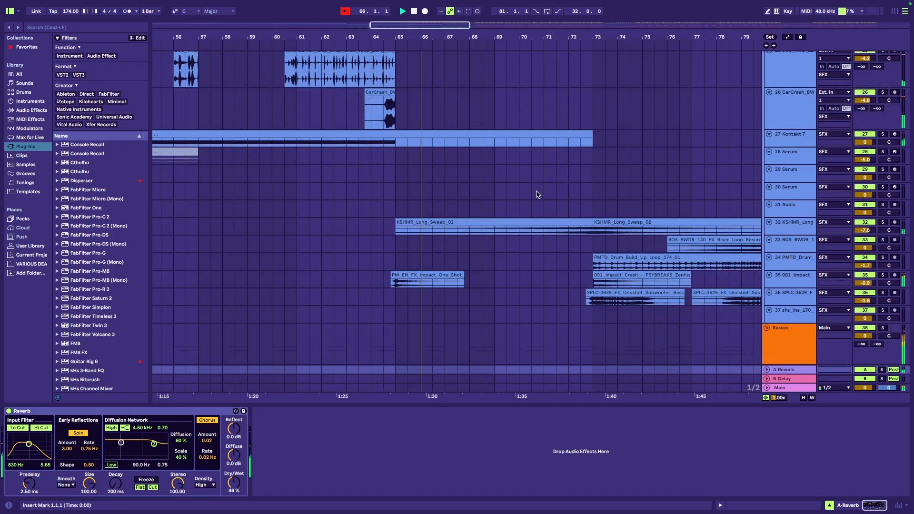
pyautogui.scroll(-1, 606, 176)
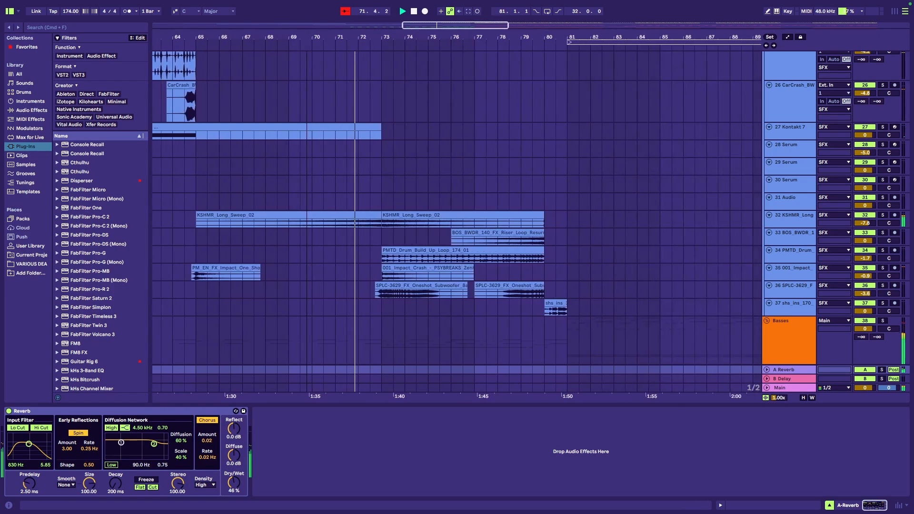
pyautogui.scroll(5, 457, 221)
pyautogui.hscroll(3, 457, 222)
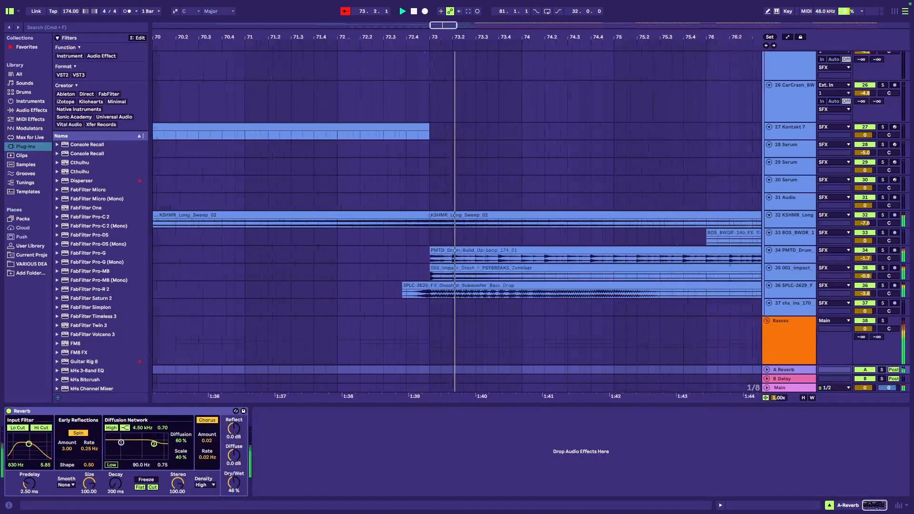
pyautogui.scroll(-2, 457, 222)
pyautogui.scroll(-5, 209, 222)
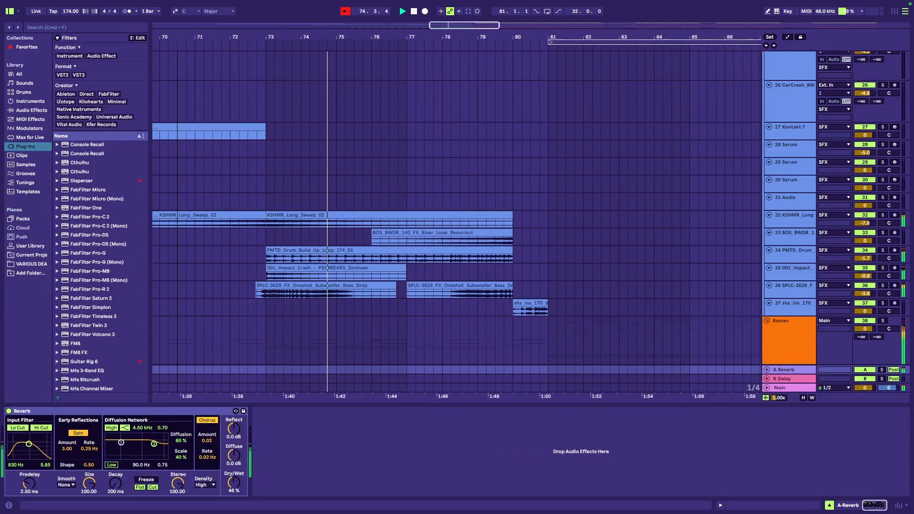
pyautogui.scroll(4, 457, 222)
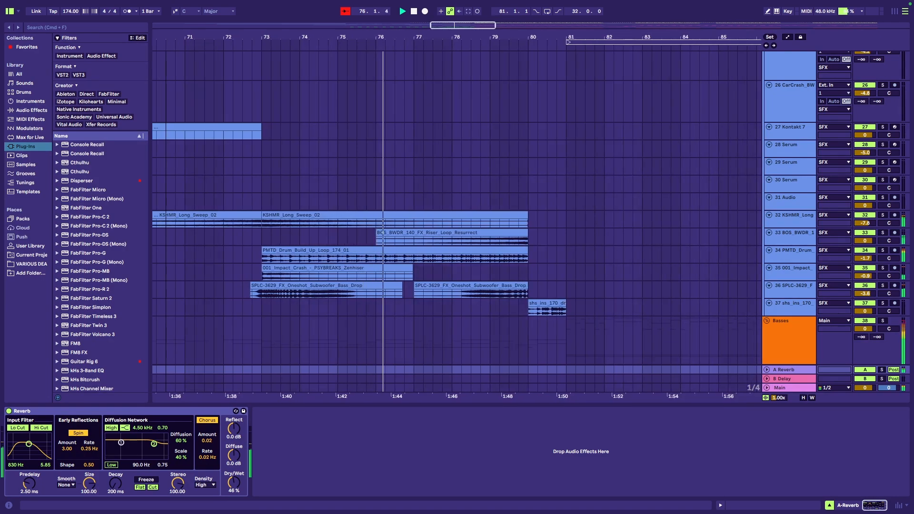
pyautogui.hscroll(2, 457, 222)
pyautogui.scroll(-1, 457, 222)
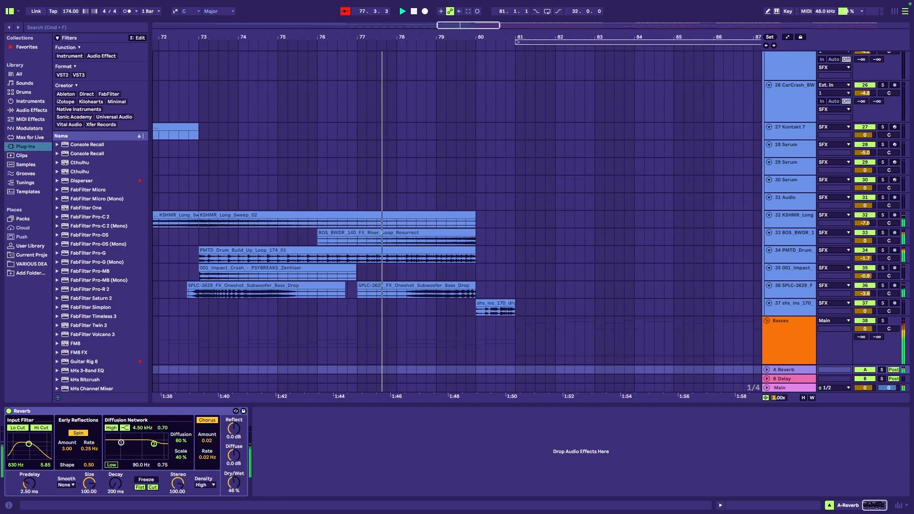
pyautogui.scroll(-2, 496, 44)
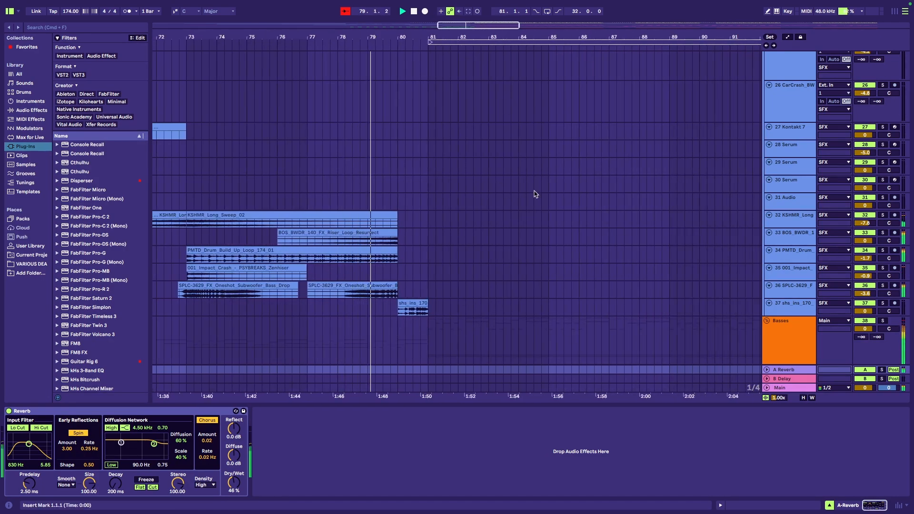
# Examine the drop from bar 81 during playback, covering the No Sub bass tracks, the Serum clips and the layered drum tracks.
pyautogui.scroll(-3, 534, 193)
pyautogui.scroll(-5, 551, 181)
pyautogui.scroll(2, 548, 161)
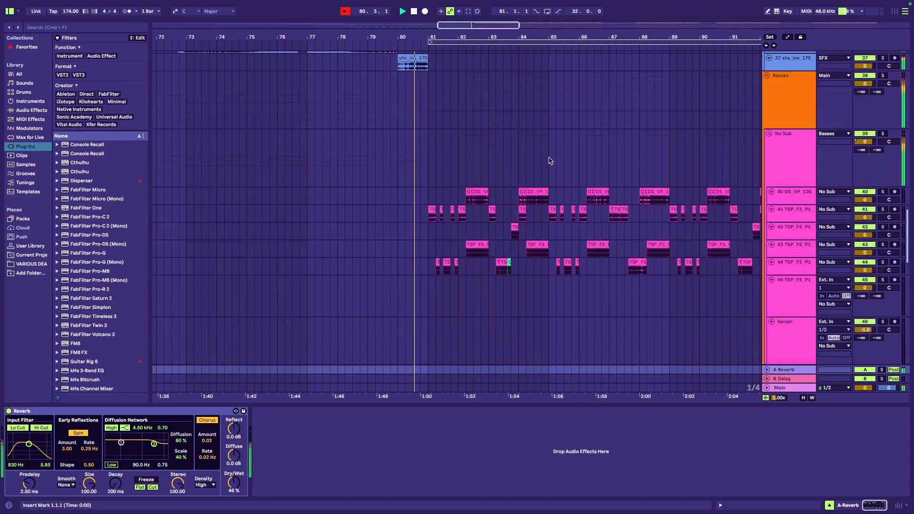
pyautogui.scroll(-5, 548, 160)
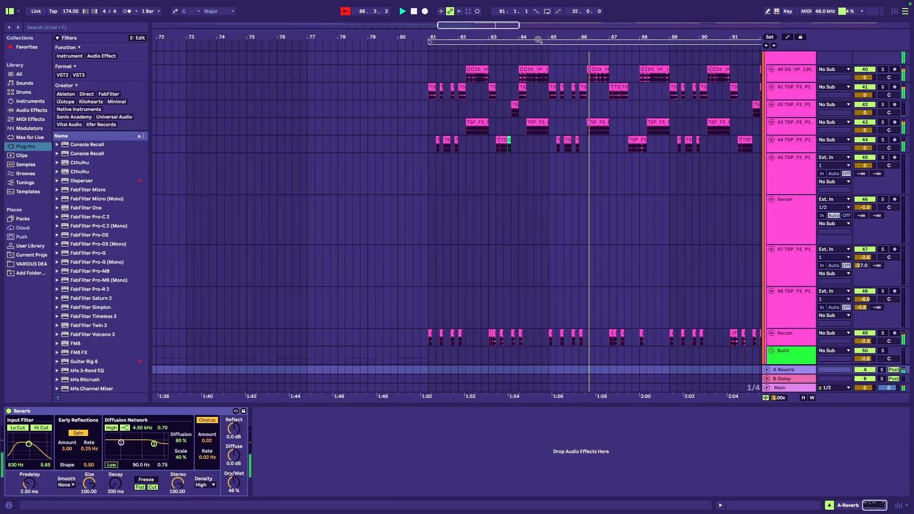
pyautogui.moveTo(552, 37); pyautogui.dragTo(528, 16)
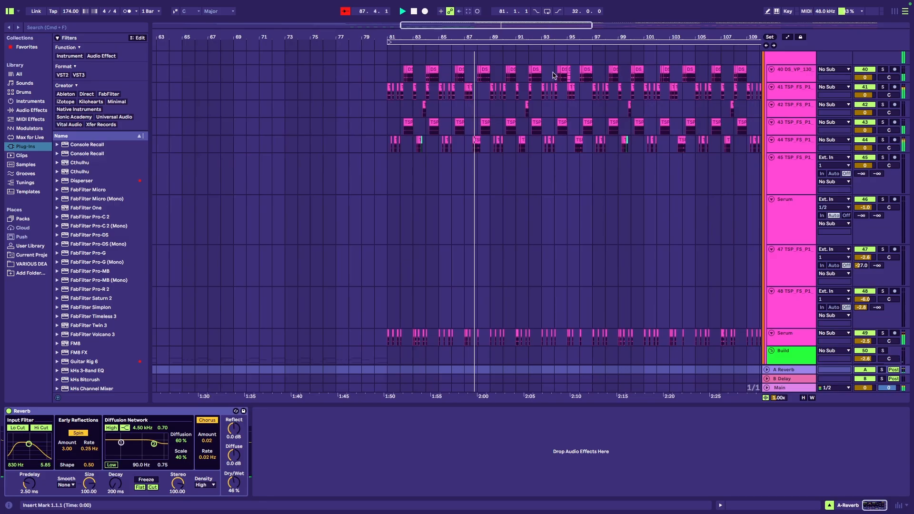
pyautogui.scroll(15, 638, 151)
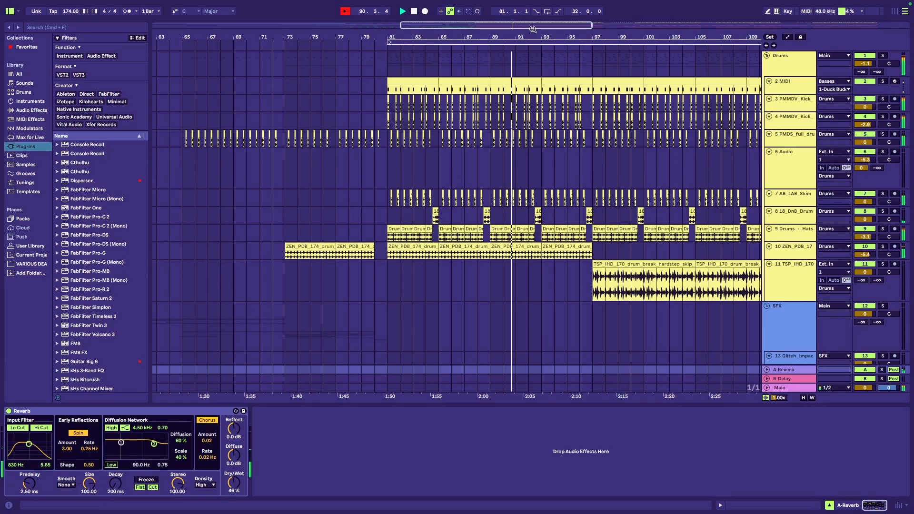
pyautogui.moveTo(533, 27); pyautogui.dragTo(532, 71)
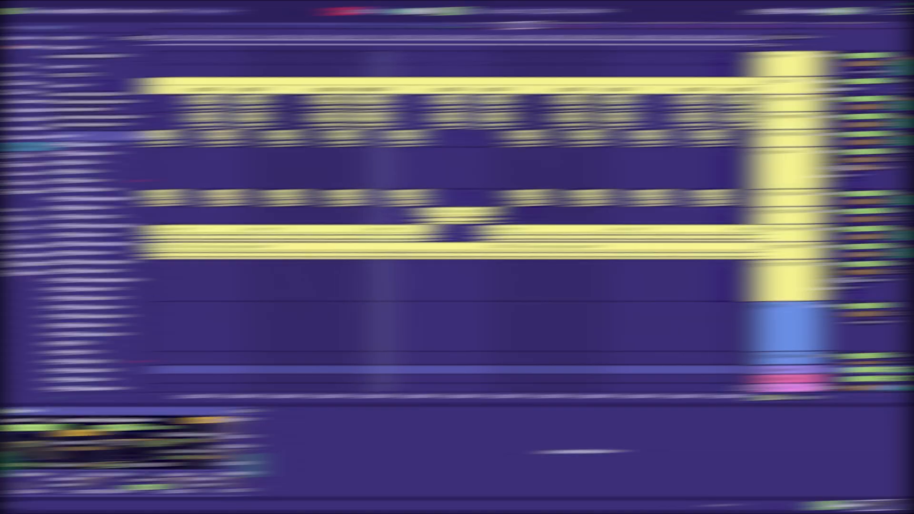